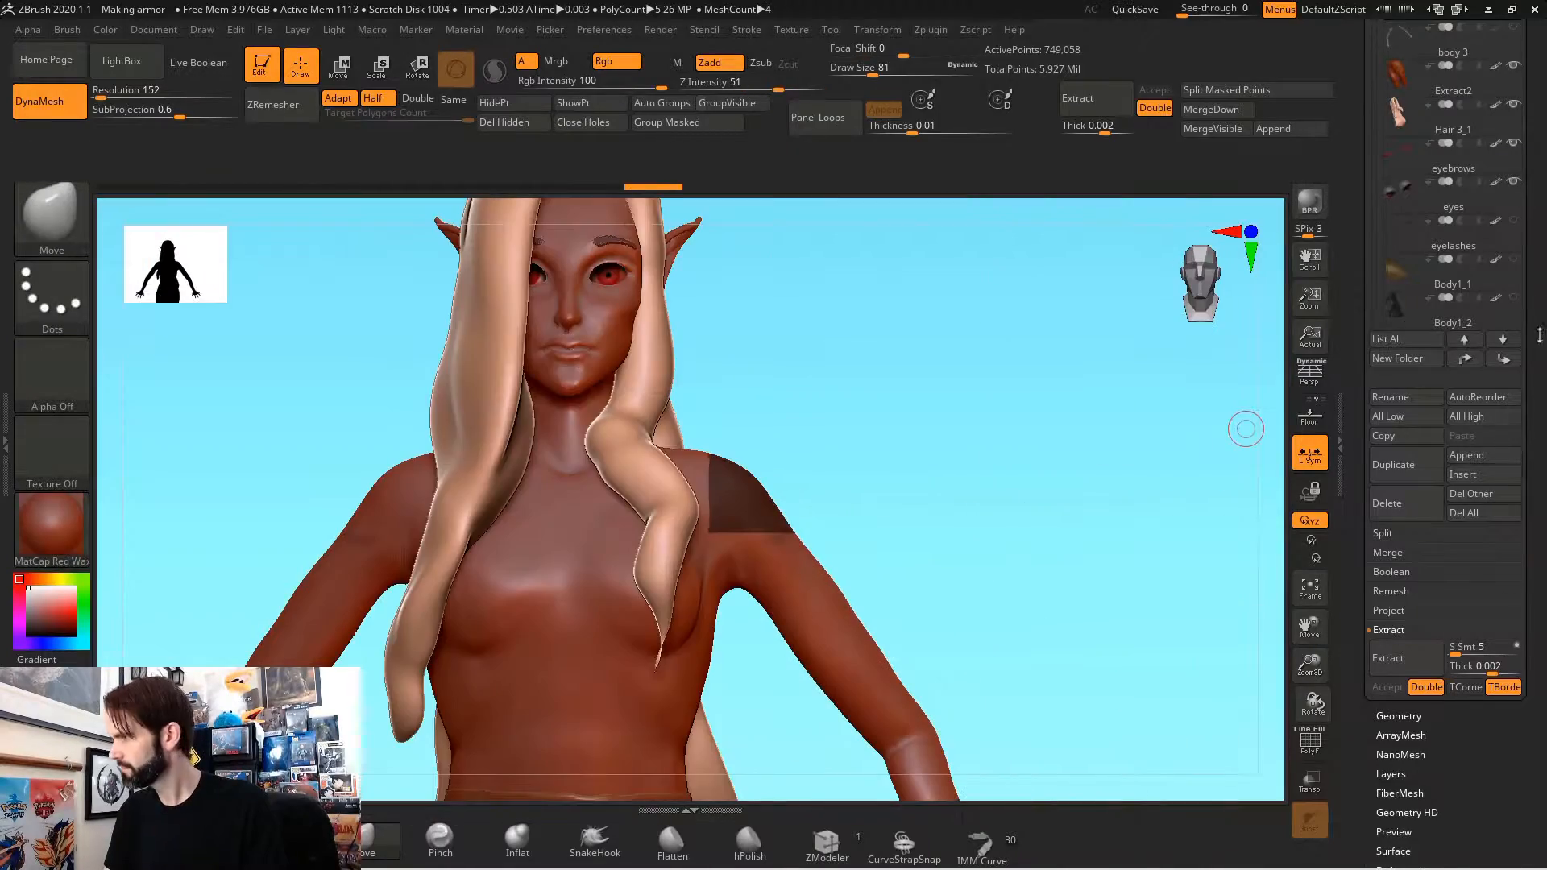
Step: Extract the masked shoulder area of the body as a shell 0.002 thick and choose the ZModeler brush
left_click_drag(1448, 723, 1448, 613)
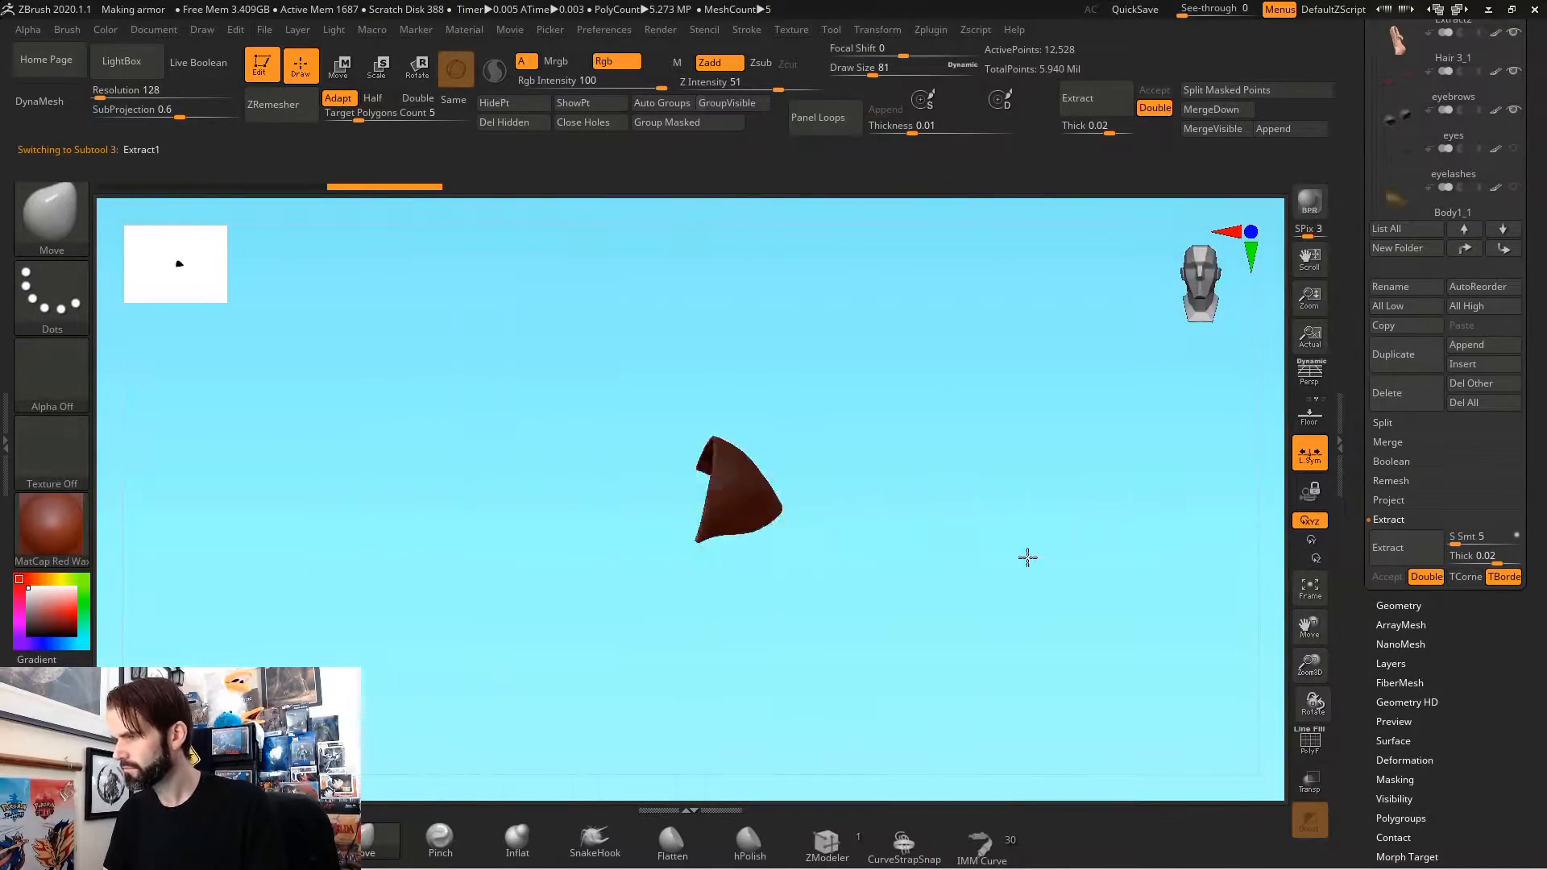
key("b")
key("z")
key("m")
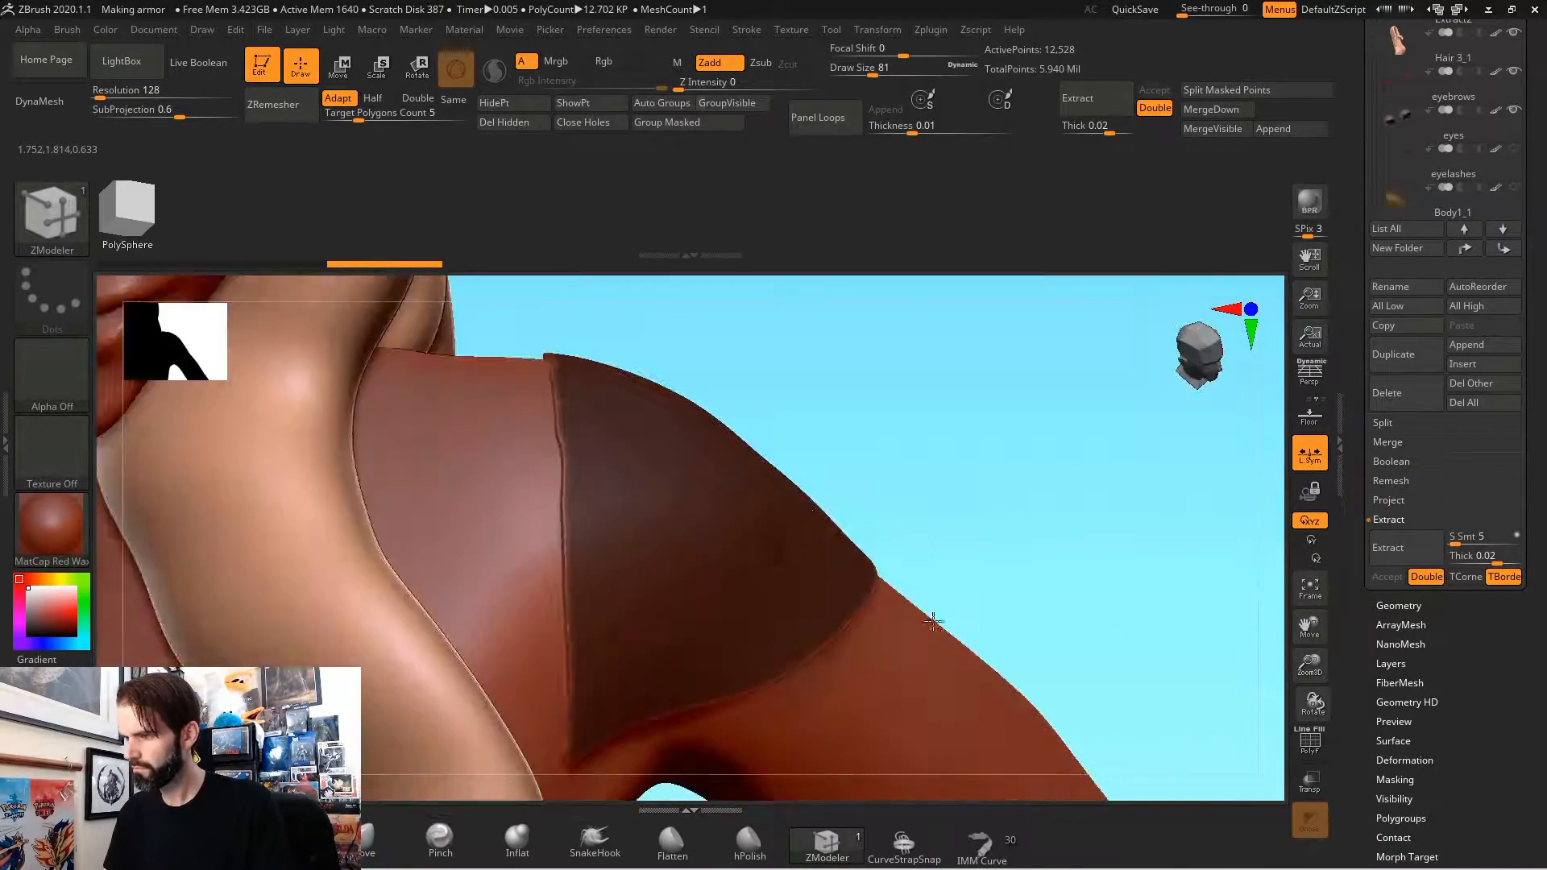
Step: Split the extracted shoulder piece into polygroups by its normals
left_click(1400, 819)
left_click(1400, 518)
left_click_drag(925, 452, 918, 556, "alt")
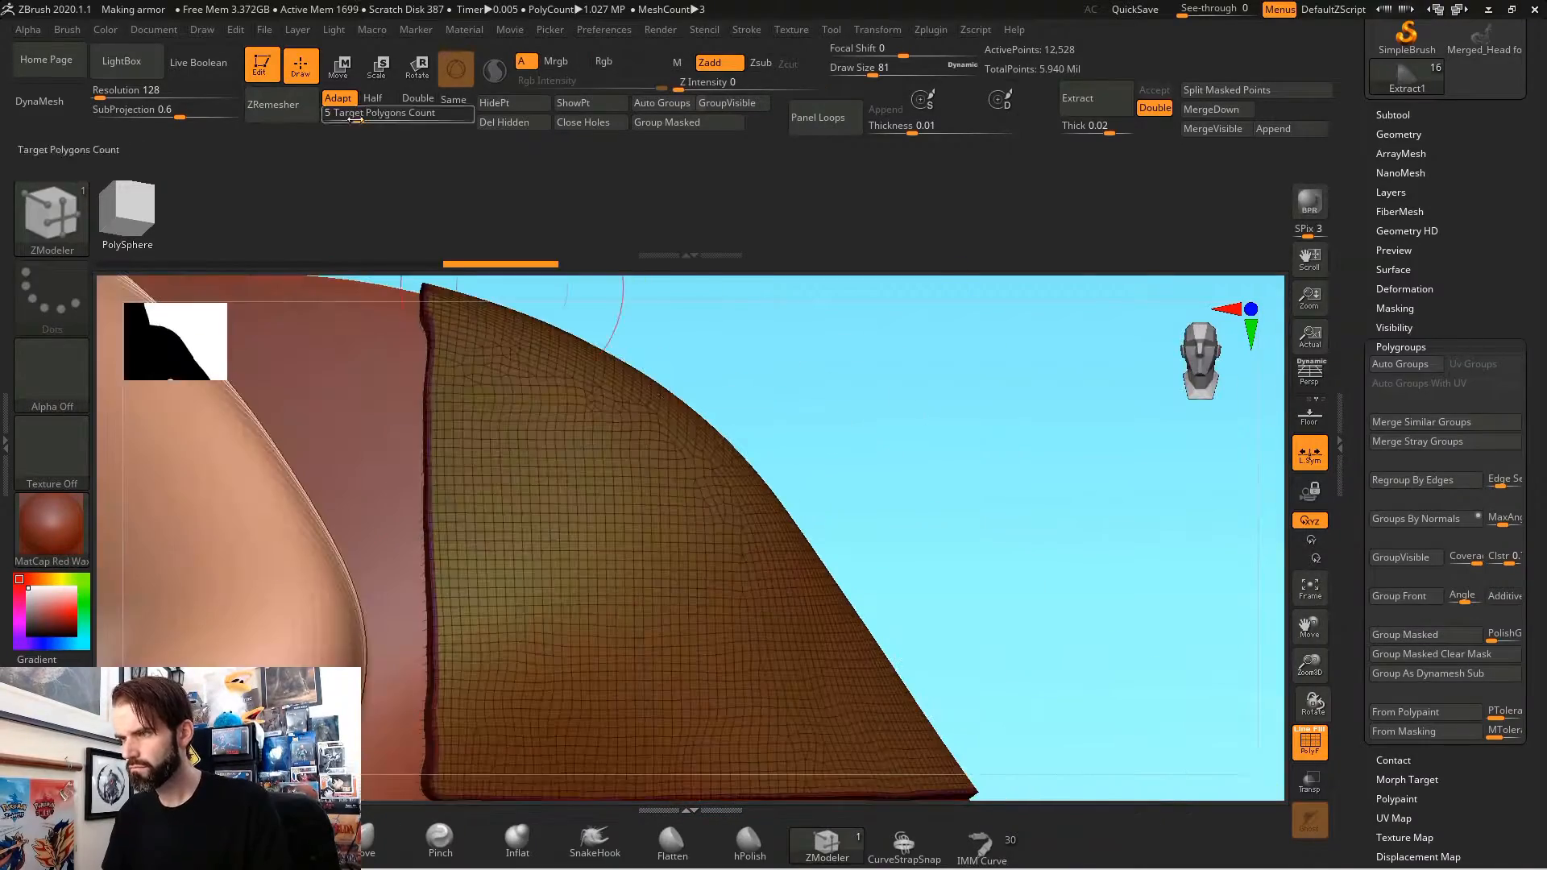
Step: ZRemesh the shoulder piece with a target polygons count of 0.1
left_click(1399, 129)
left_click(1398, 510)
key("f")
left_click_drag(936, 379, 919, 596)
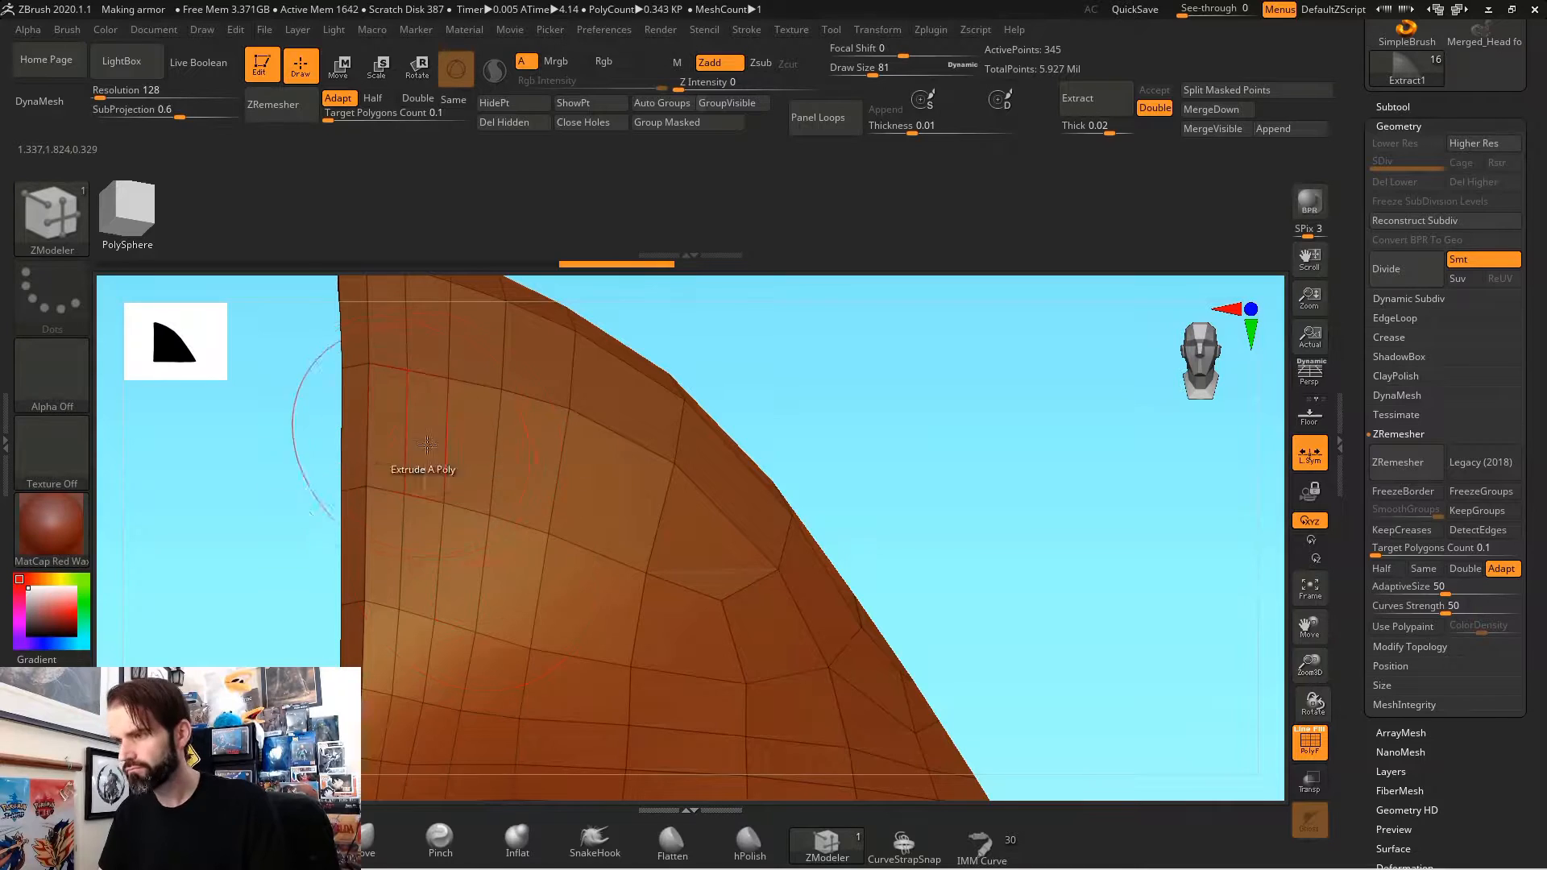
Step: Set the ZModeler polygon target to Polygroup All with the Extrude action
key("space")
left_click(752, 428)
key("f")
Step: Choose a cutting brush and trim the shoulder piece's uneven border with straight strokes, undoing the misplaced one
key("ctrl+shift+b")
left_click(1161, 303)
mouse_move(367, 459)
left_mouse_down()
mouse_move(359, 534)
mouse_move(483, 556)
left_mouse_up()
left_click_drag(483, 556, 494, 425, "alt")
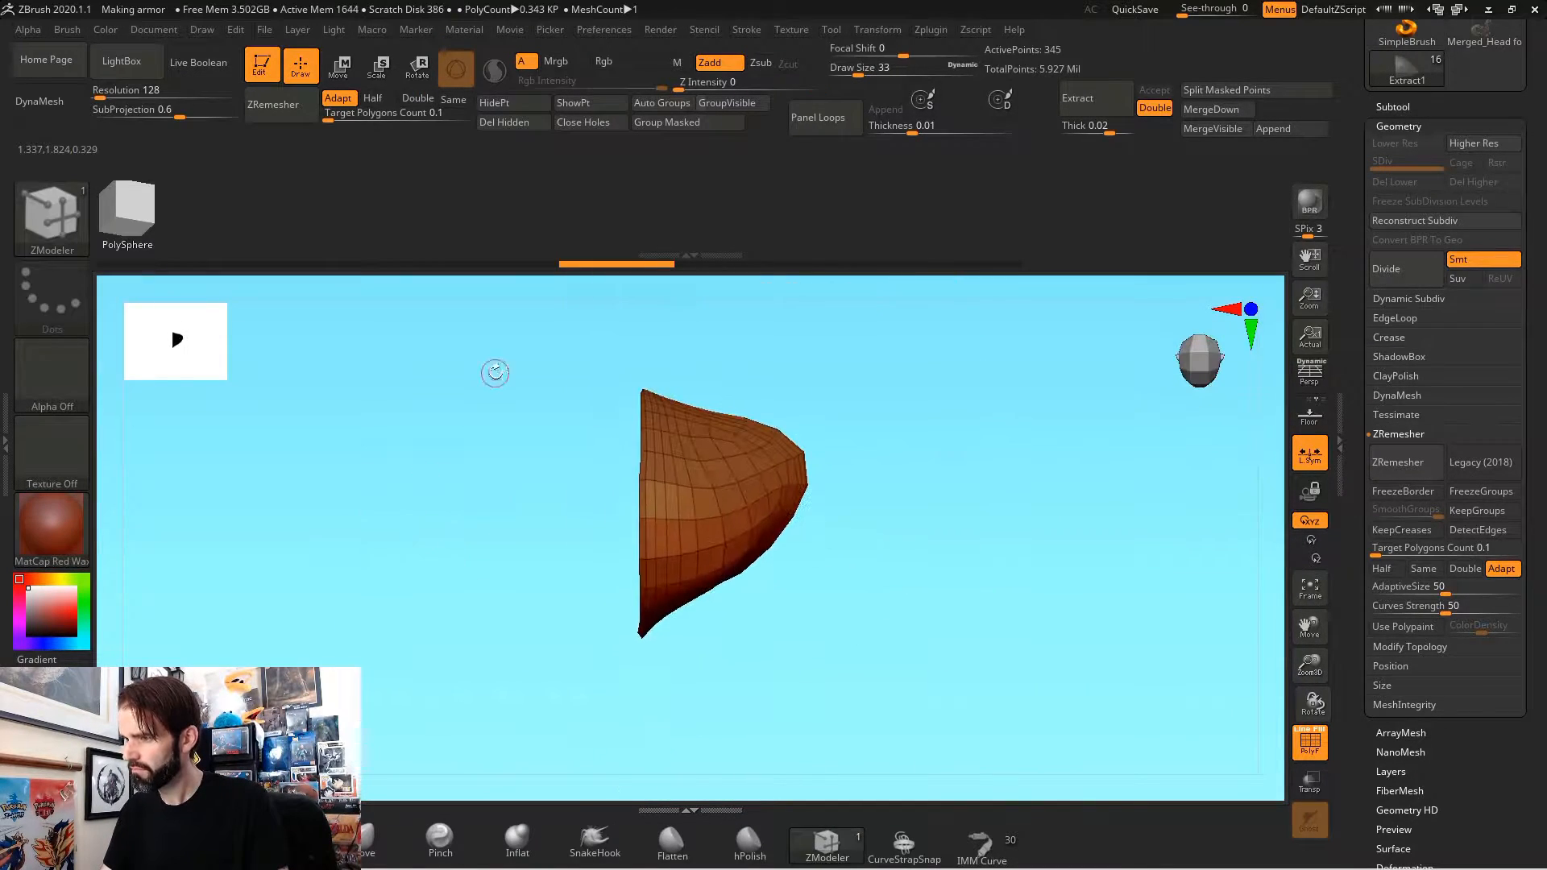
left_click_drag(642, 749, 642, 750, "ctrl+shift")
left_click_drag(645, 745, 789, 633)
left_click_drag(569, 373, 656, 752, "ctrl+shift")
left_click_drag(546, 324, 653, 773, "ctrl+shift")
left_click_drag(657, 769, 792, 704)
left_click_drag(522, 351, 662, 770, "ctrl+shift")
left_click_drag(665, 766, 489, 546)
key("ctrl+z")
left_click_drag(595, 360, 660, 779, "ctrl+shift")
left_click_drag(663, 775, 1257, 532)
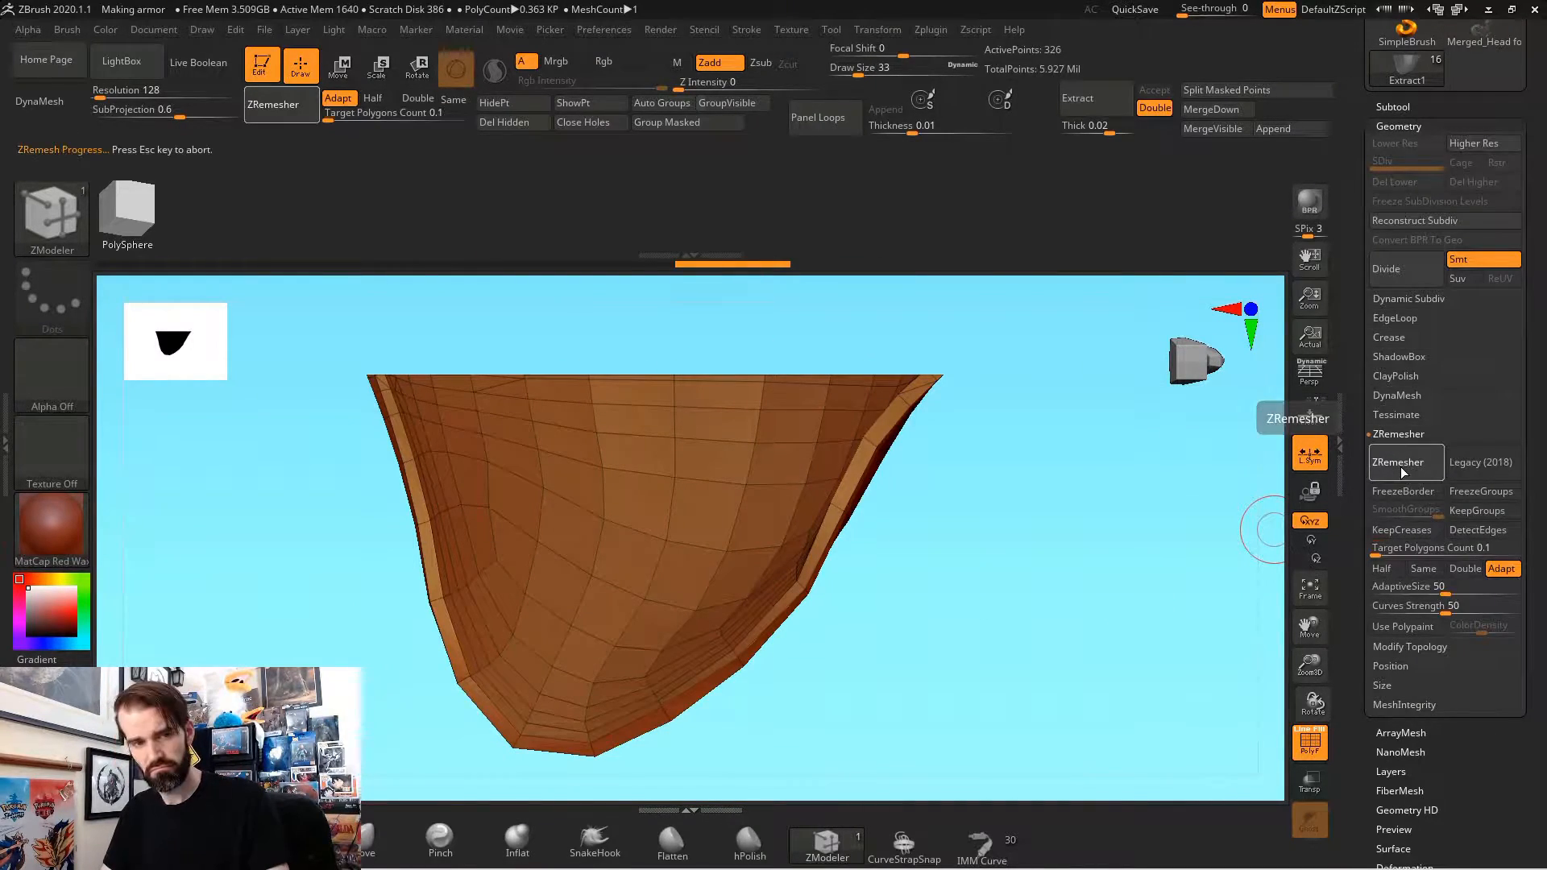
Step: ZRemesh the trimmed shoulder piece and extrude the strip along its lower border outward as a flange
left_click(1396, 376)
left_click_drag(1192, 555, 951, 563)
left_click_drag(891, 638, 949, 520)
key("space")
left_click_drag(541, 491, 524, 527)
left_click_drag(927, 556, 980, 744)
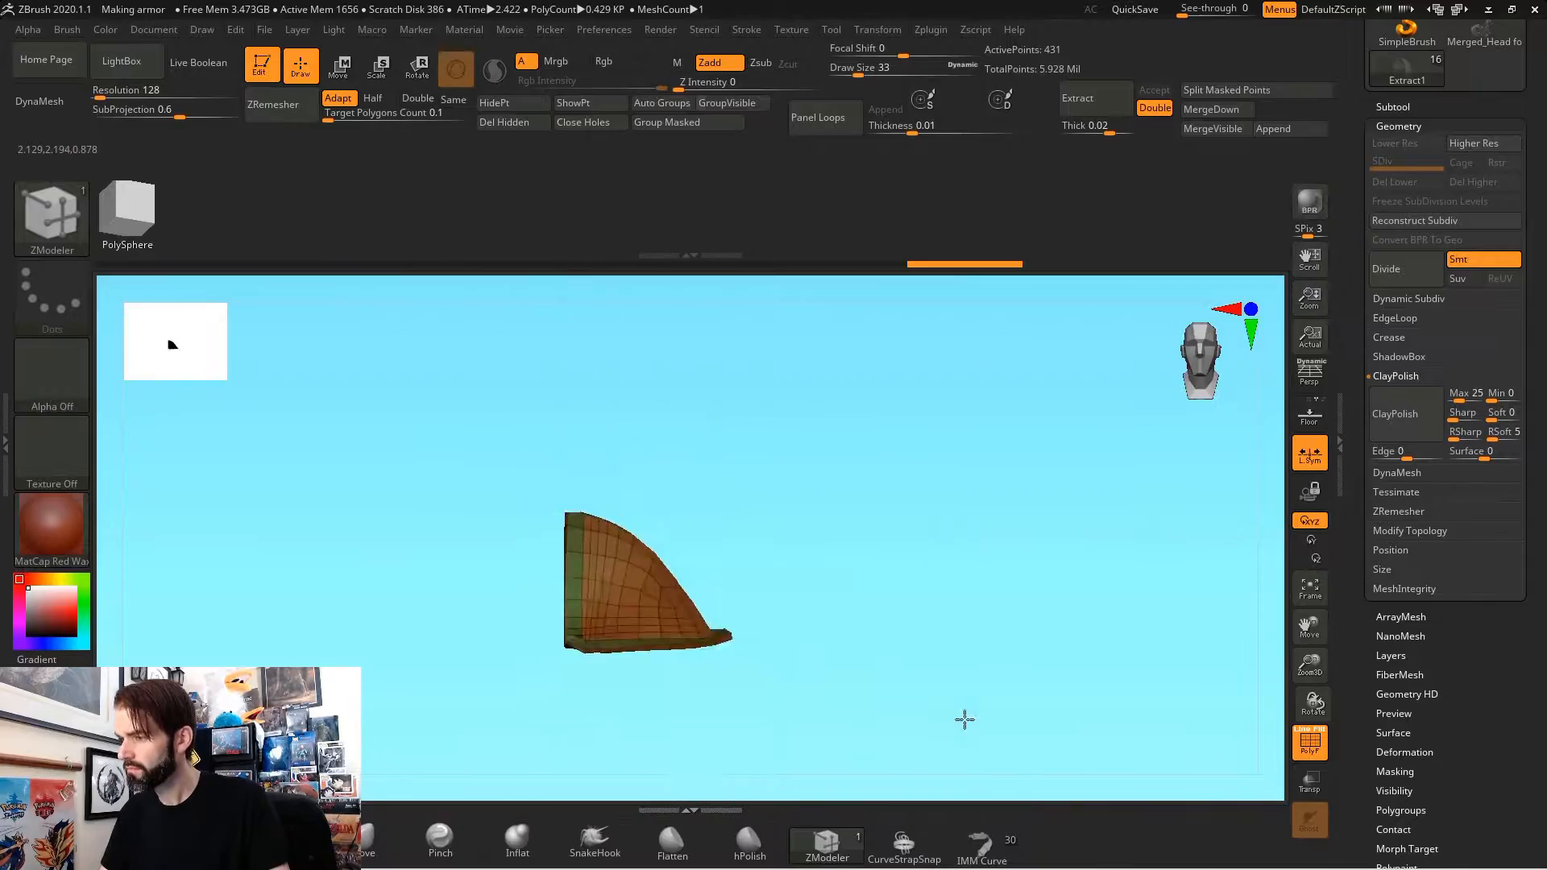
Step: Nudge the shoulder piece slightly with the transform gizmo and return to drawing mode
left_click_drag(953, 491, 839, 713)
key("w")
key("f")
left_click_drag(957, 681, 884, 527, "alt")
left_click_drag(648, 554, 643, 553)
mouse_move(935, 547)
left_mouse_down()
mouse_move(757, 535)
mouse_move(1071, 508)
mouse_move(1011, 586)
mouse_move(1002, 559)
mouse_move(918, 528)
mouse_move(1003, 555)
left_mouse_up()
key("q")
key("f")
Step: Mark the polygons along the shoulder piece's inner edge as a temporary polygroup and extrude them into a raised rim
key("space")
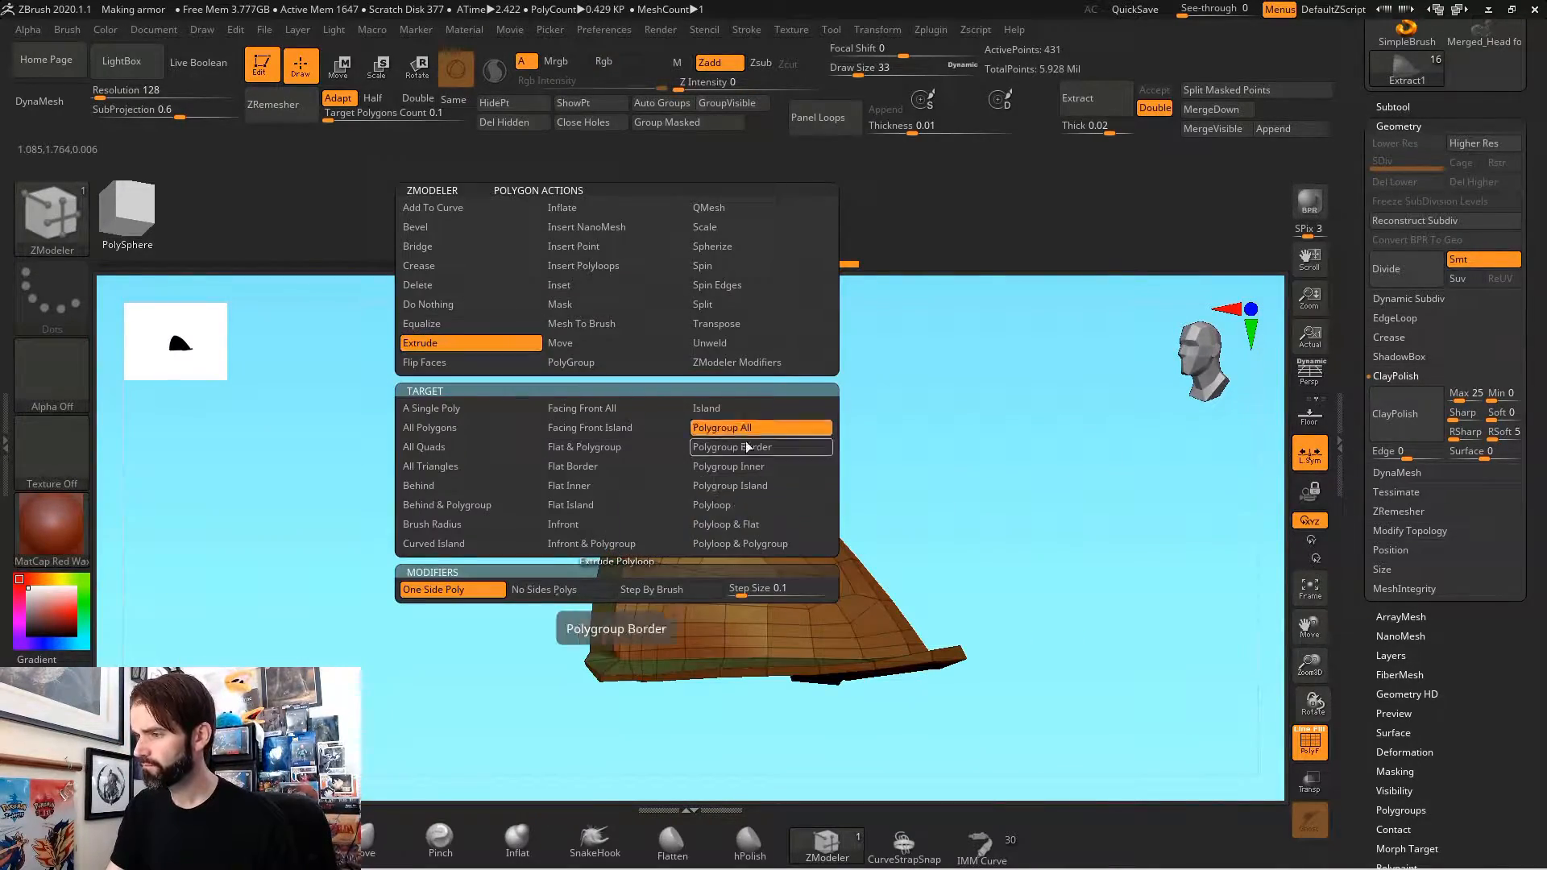
left_click_drag(838, 516, 872, 610)
left_click_drag(562, 598, 487, 830)
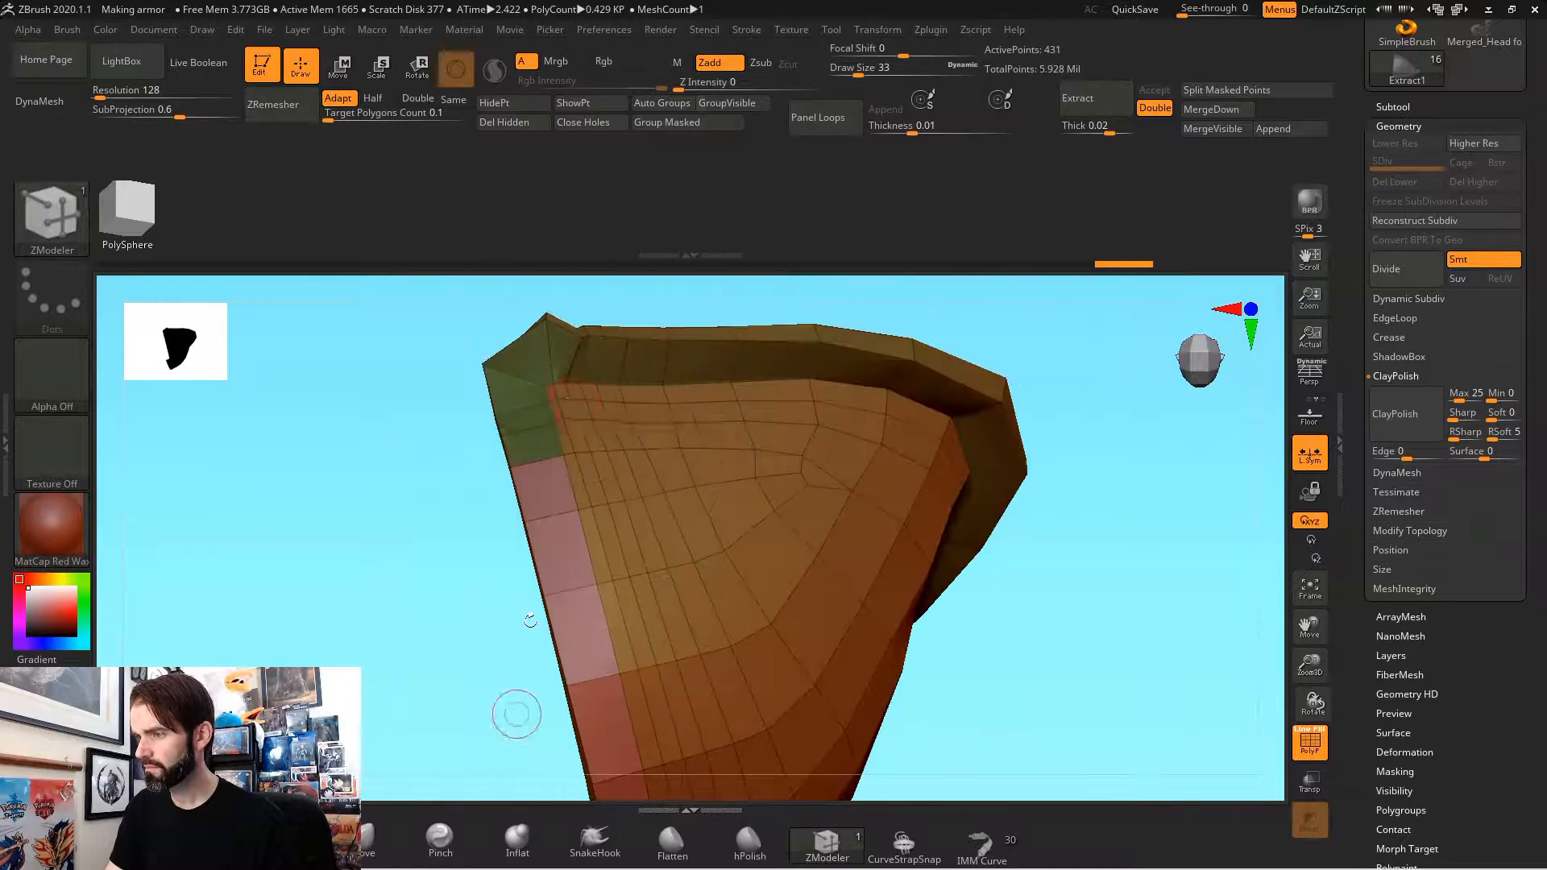
left_click_drag(535, 364, 725, 442)
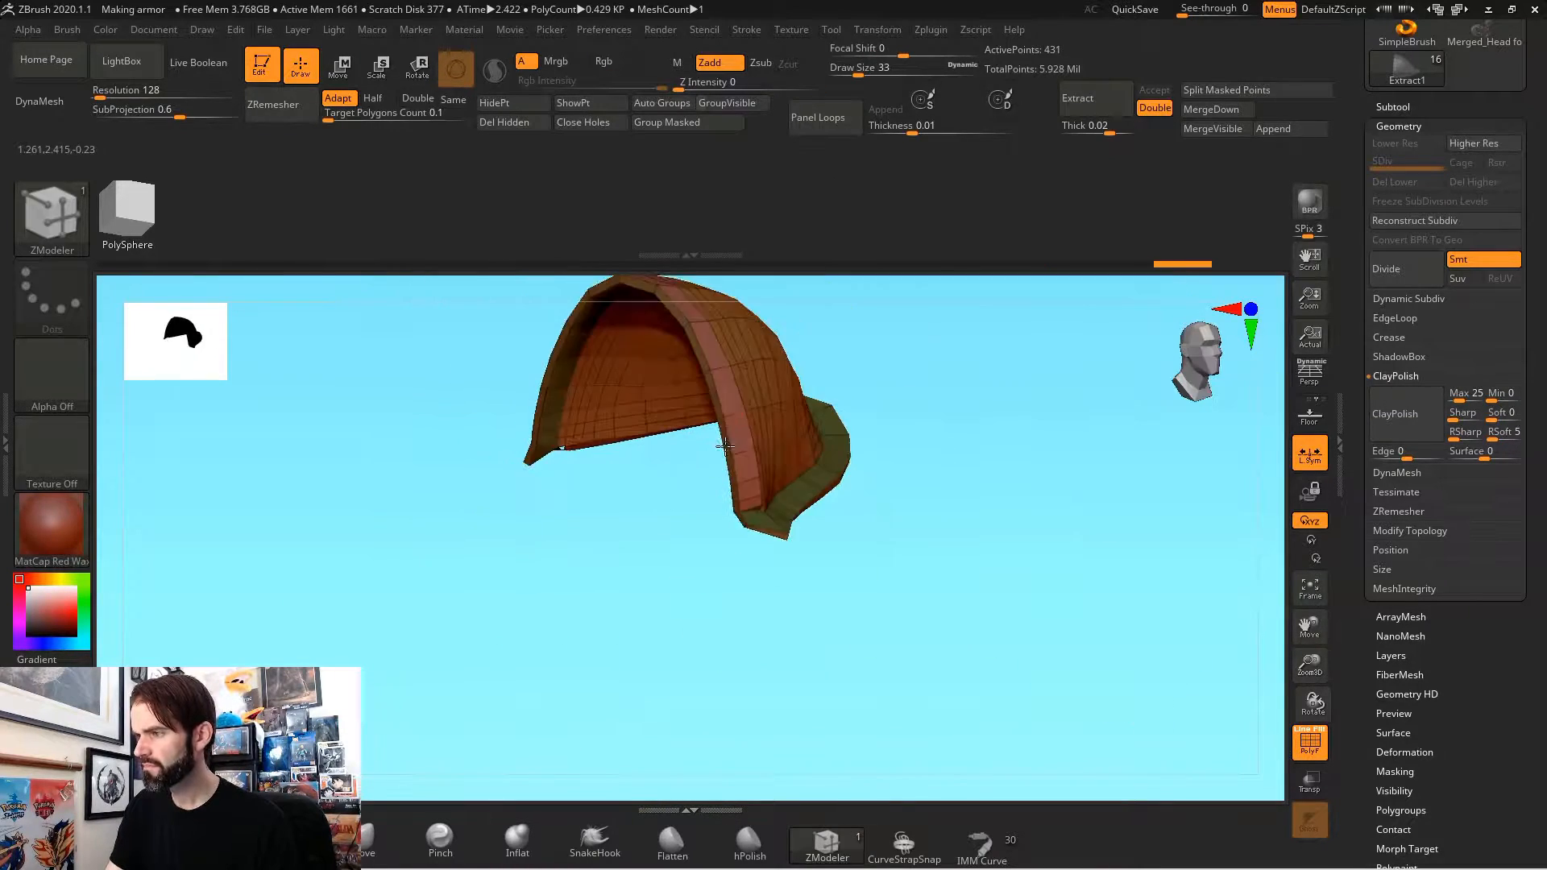
left_click_drag(947, 445, 881, 602)
left_click_drag(1012, 553, 899, 412, "shift")
left_click_drag(968, 573, 999, 482)
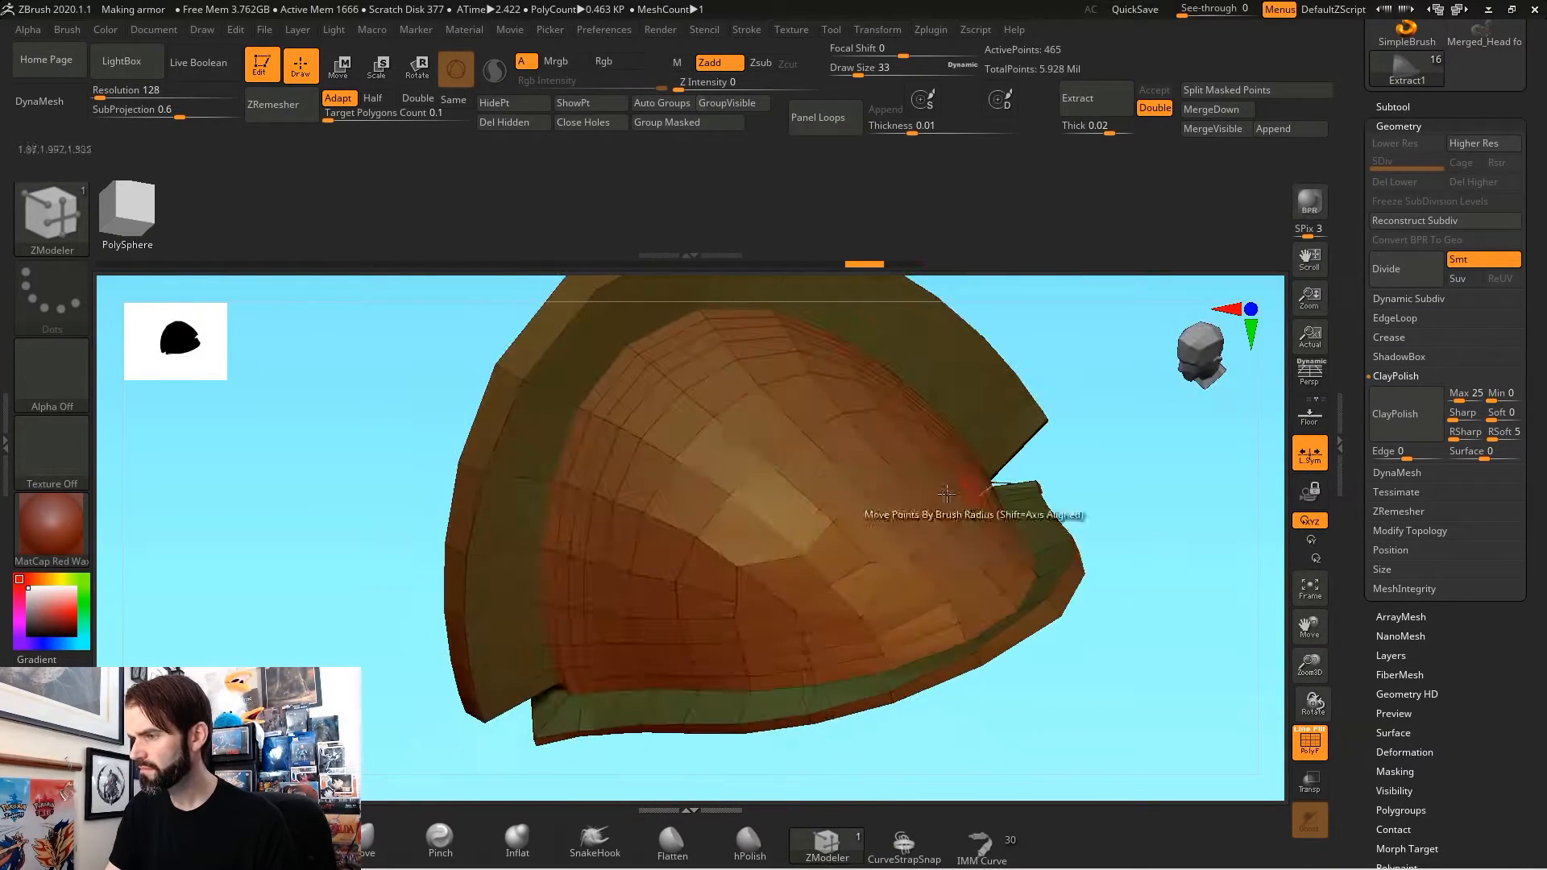
Step: Set the ZModeler edge action to Delete and extrude a marked patch of the pad's upper faces into a raised plate
left_click_drag(711, 483, 761, 436)
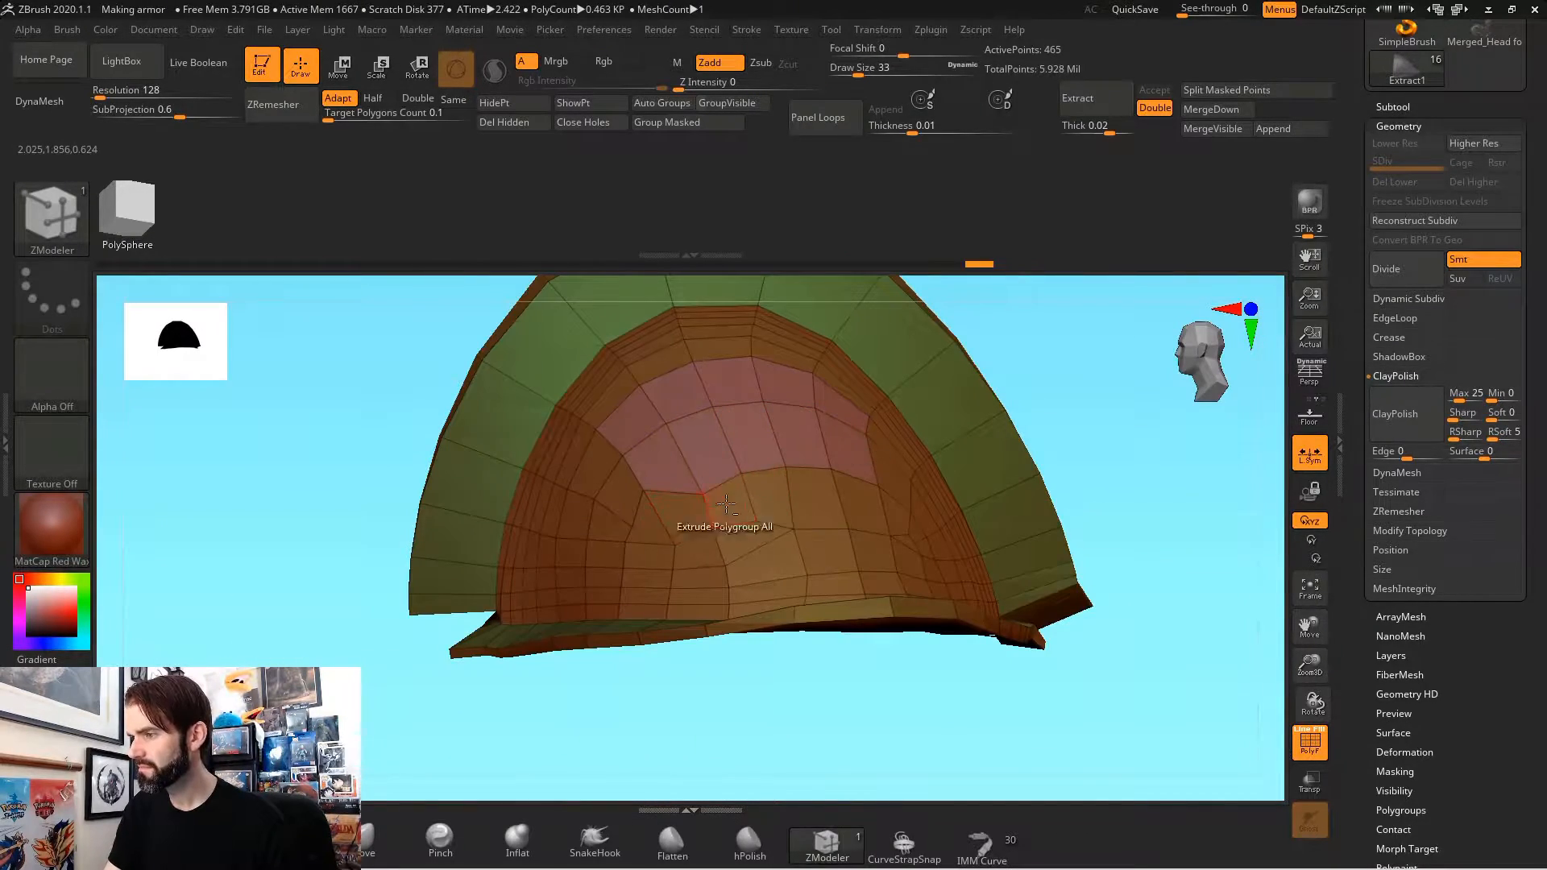
key("space")
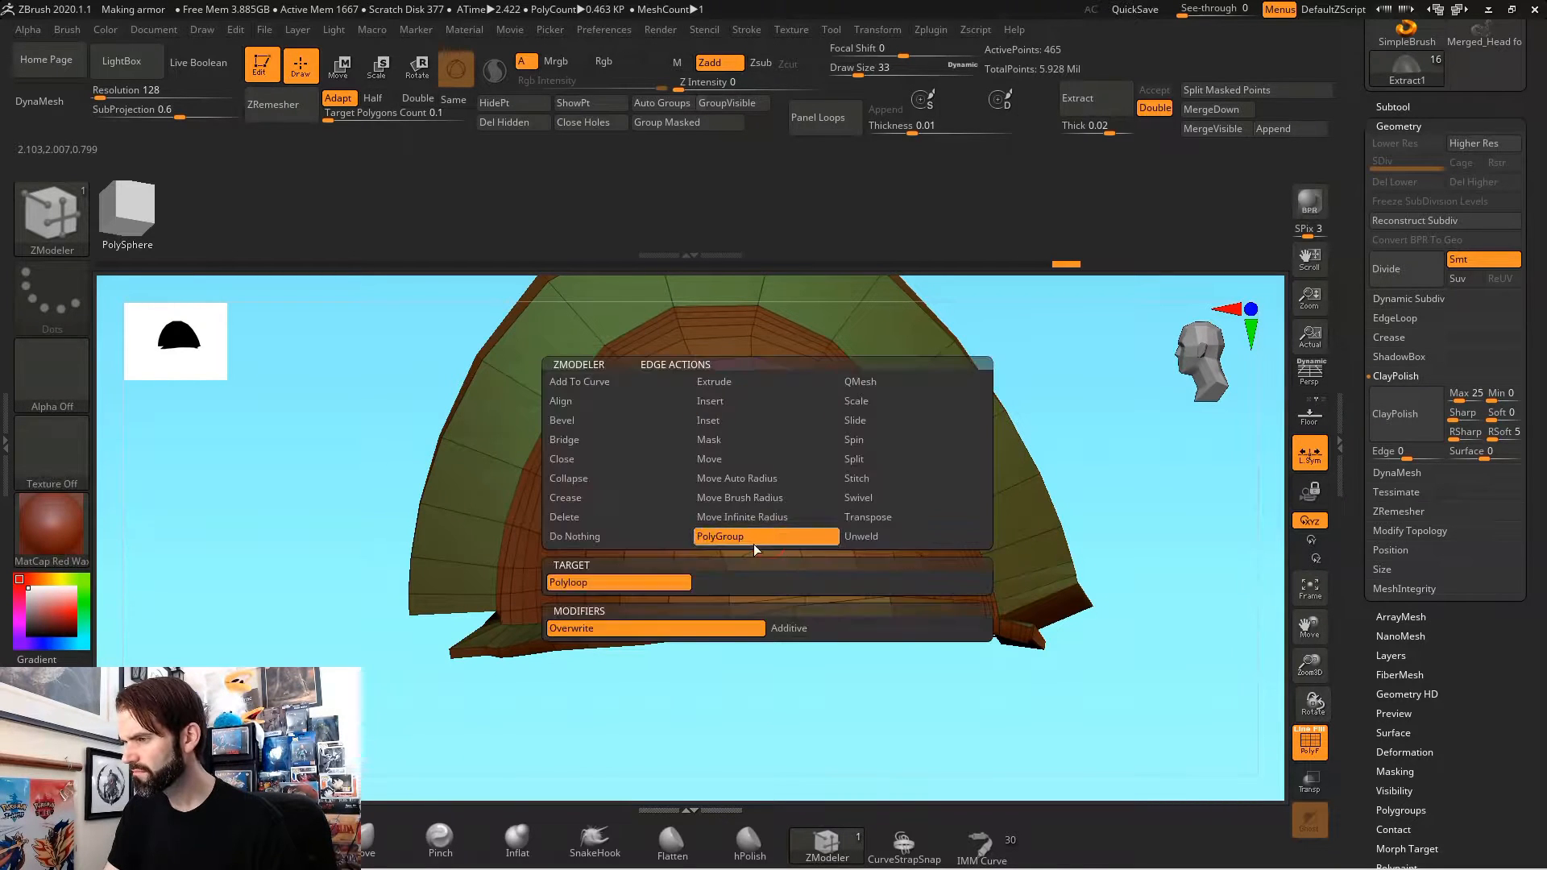
left_click(569, 516)
left_click(748, 584)
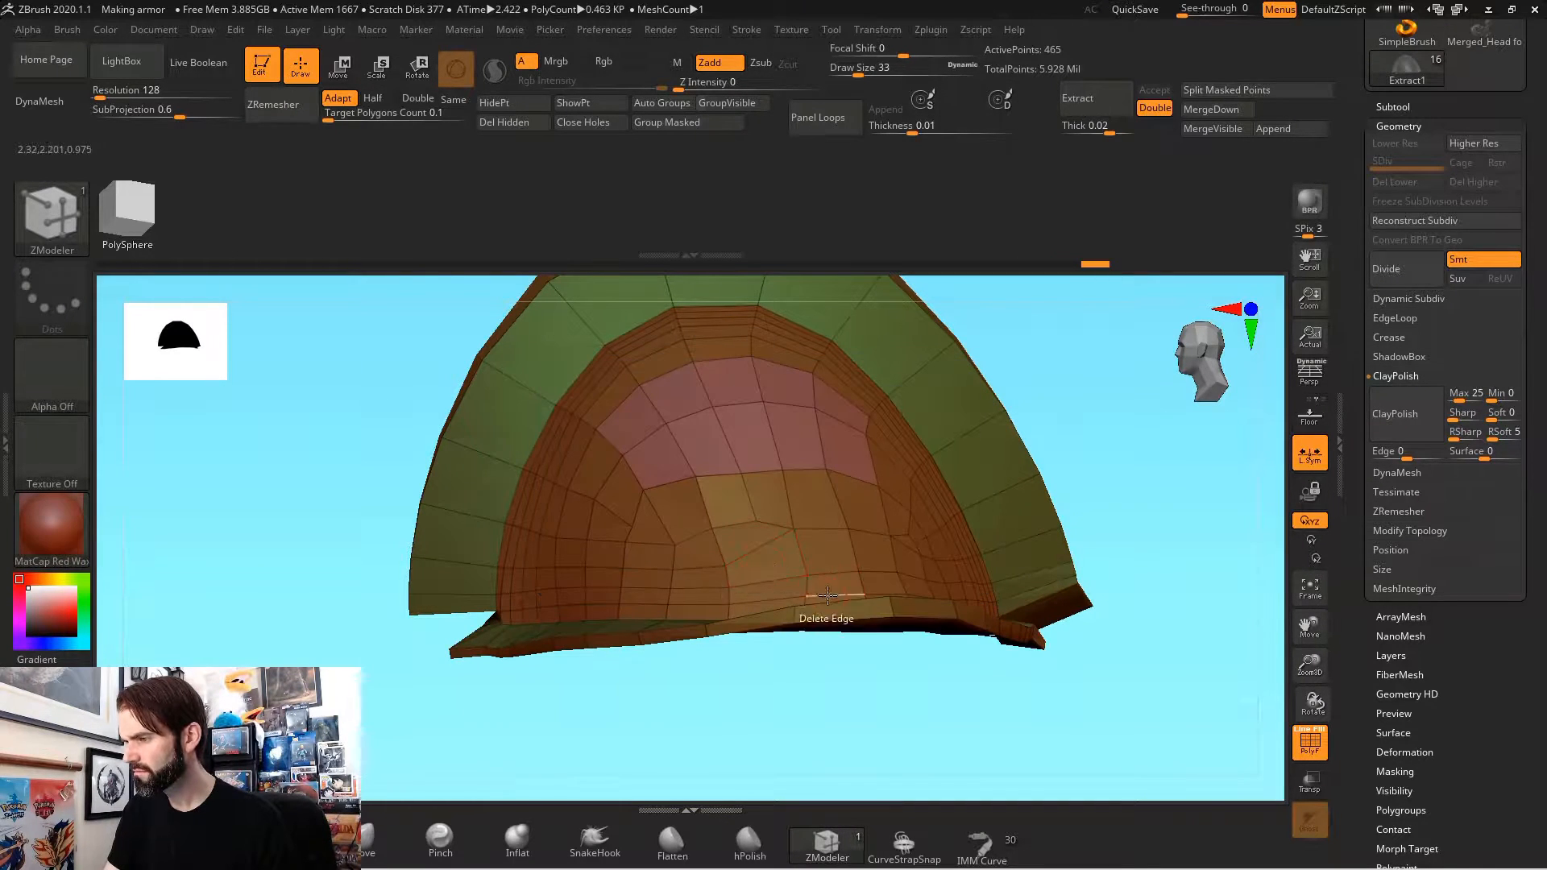
left_click_drag(1039, 693, 1079, 668)
key("space")
left_click_drag(750, 403, 765, 451)
left_click_drag(999, 580, 870, 589)
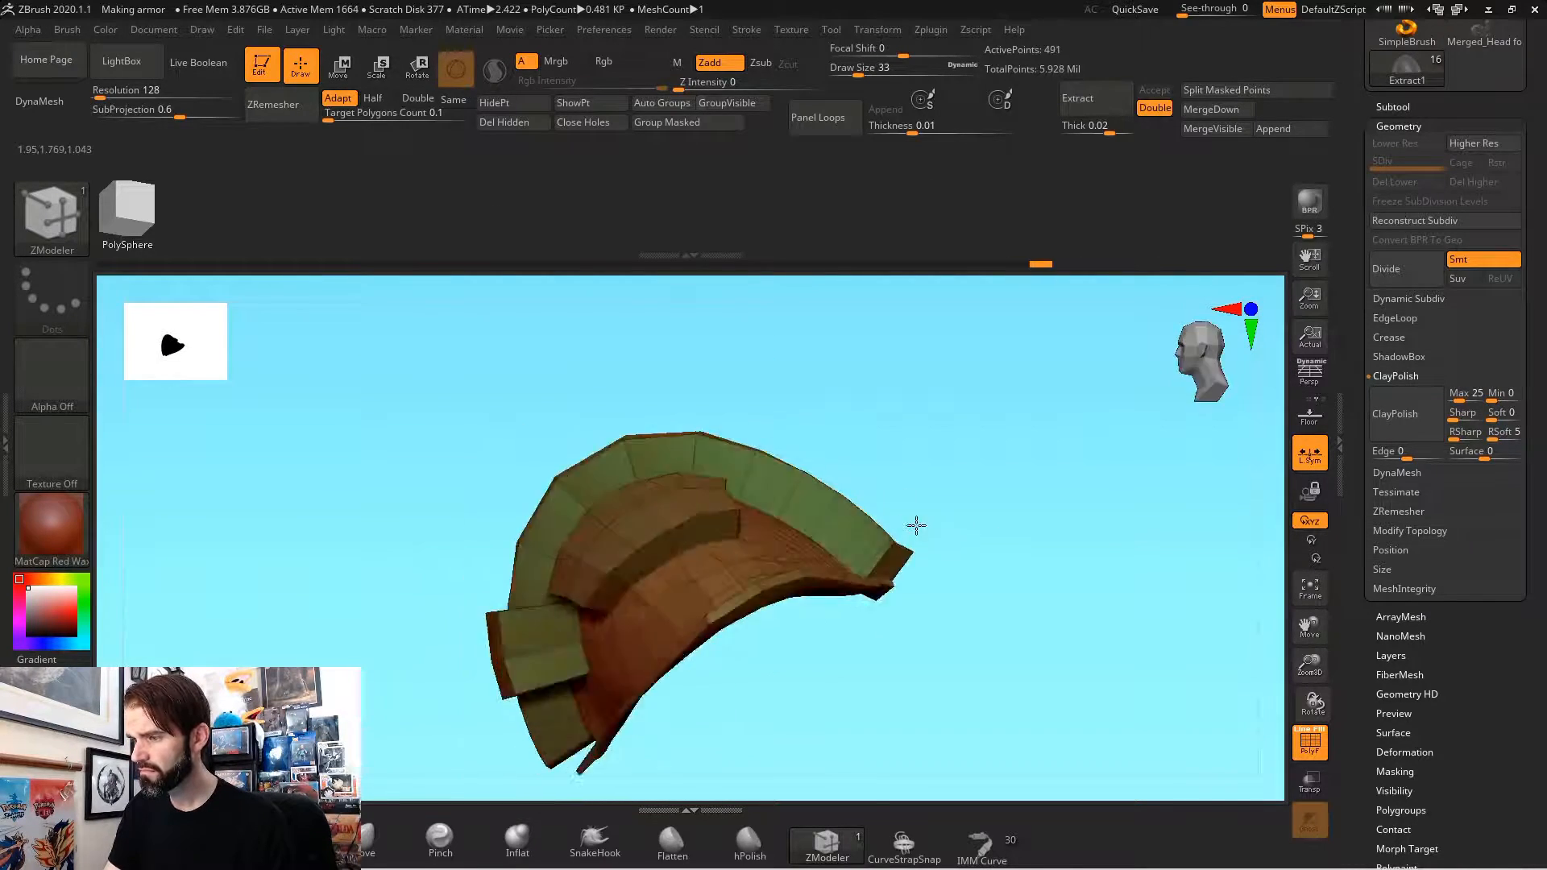
Step: Extrude the stepped band beside the pad's rim, undoing the misplaced extrusion
left_click_drag(564, 506, 564, 475)
left_click_drag(773, 642, 908, 584)
key("ctrl+z")
left_click_drag(548, 515, 618, 451)
left_click_drag(878, 468, 717, 601)
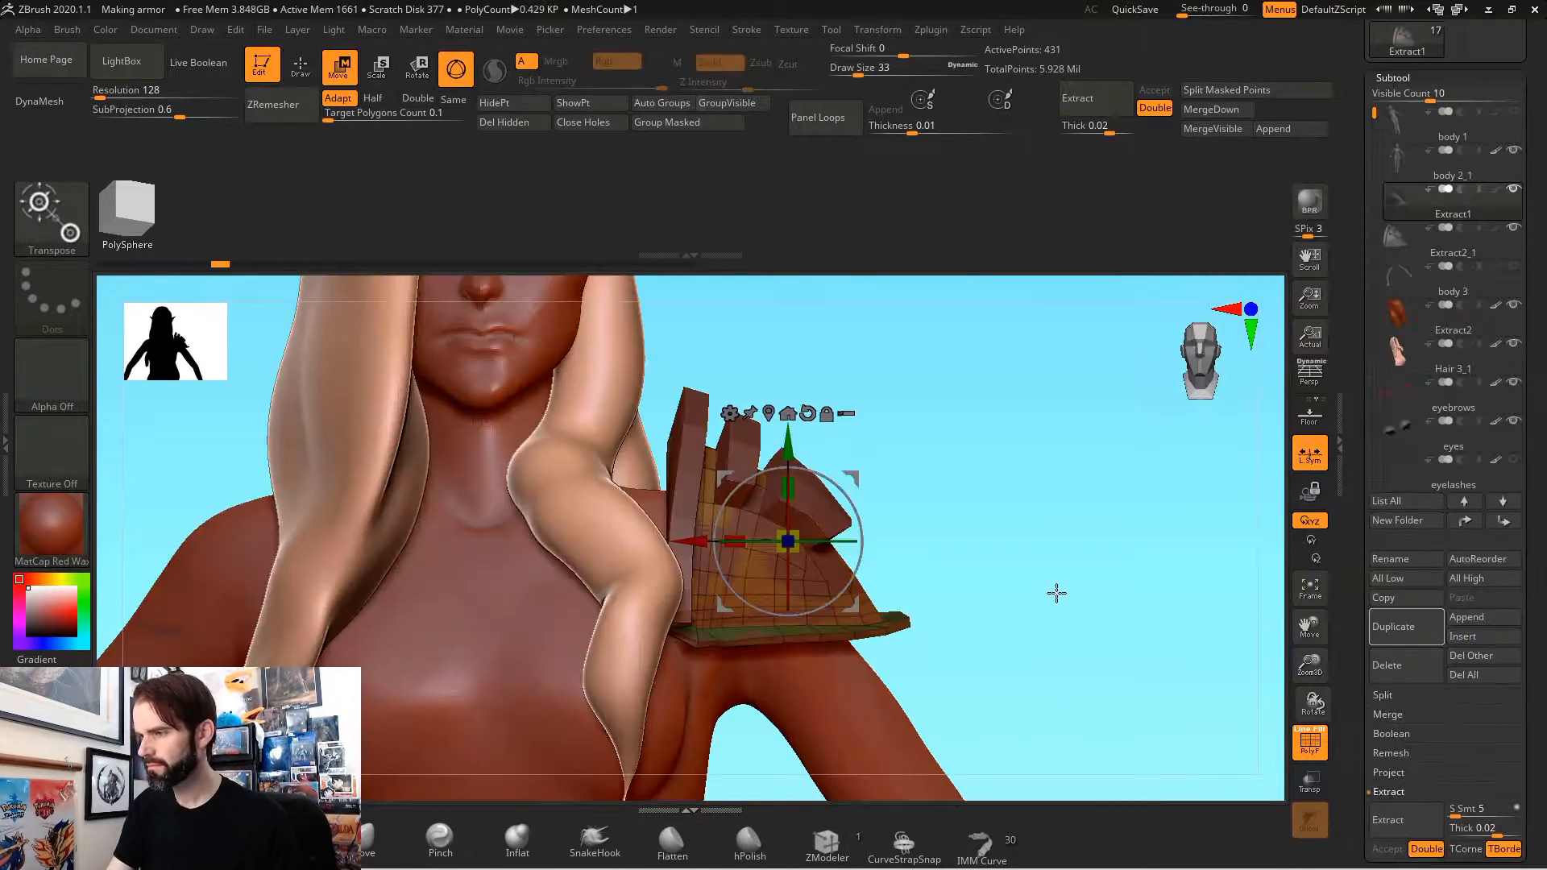
Step: Duplicate the shoulder piece and move the plain flanged version down the arm beneath the first plate
left_click_drag(1057, 594, 986, 600)
left_click_drag(783, 437, 782, 451)
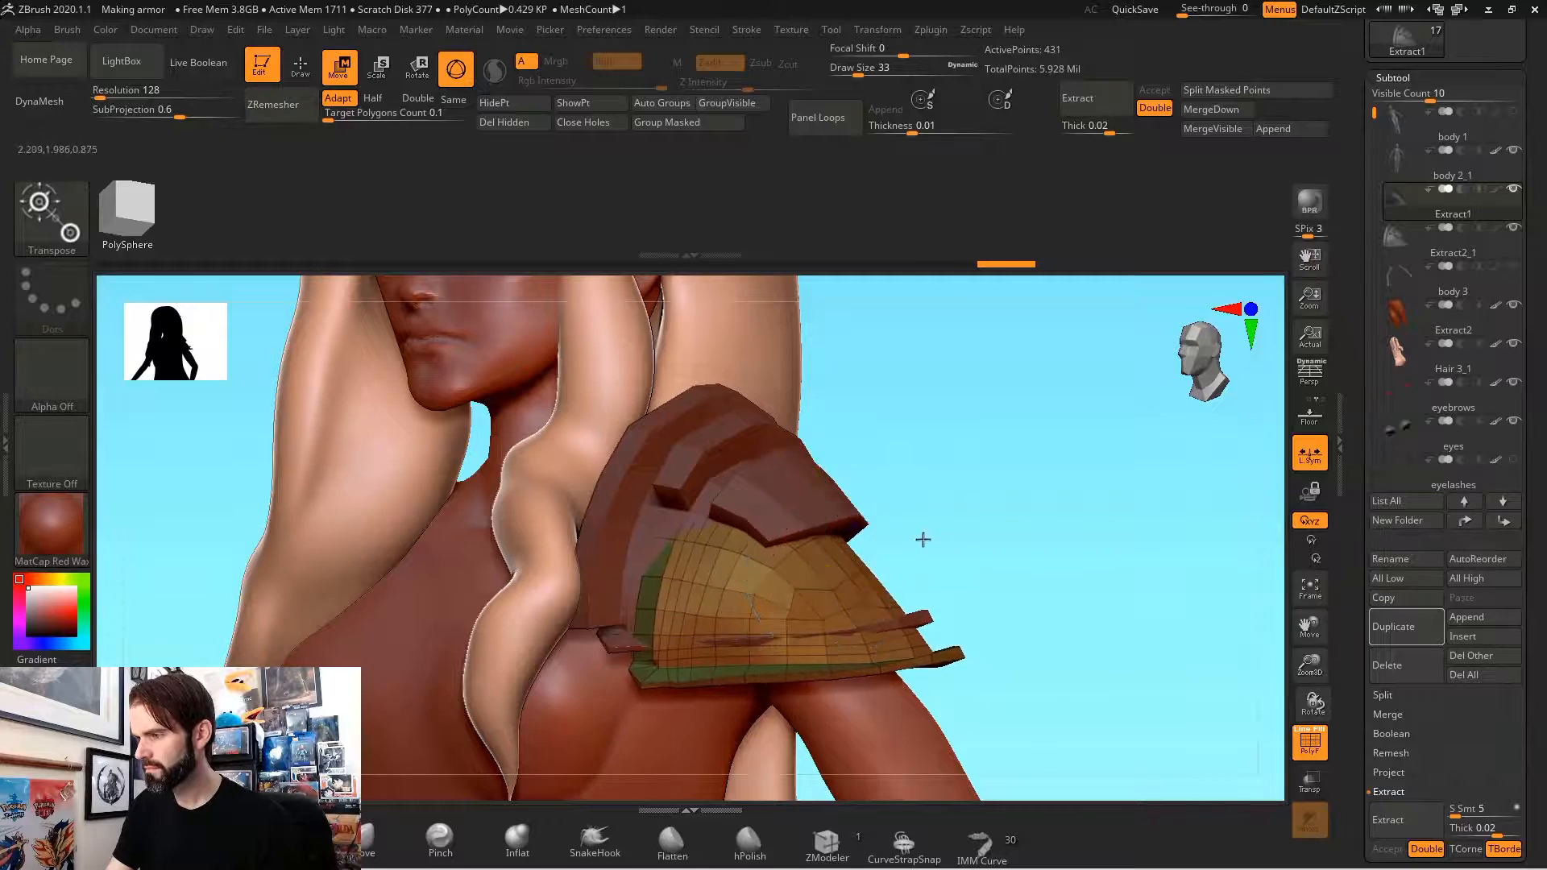
left_click_drag(919, 539, 1015, 556)
left_click_drag(821, 484, 822, 504)
left_click_drag(958, 584, 1116, 590)
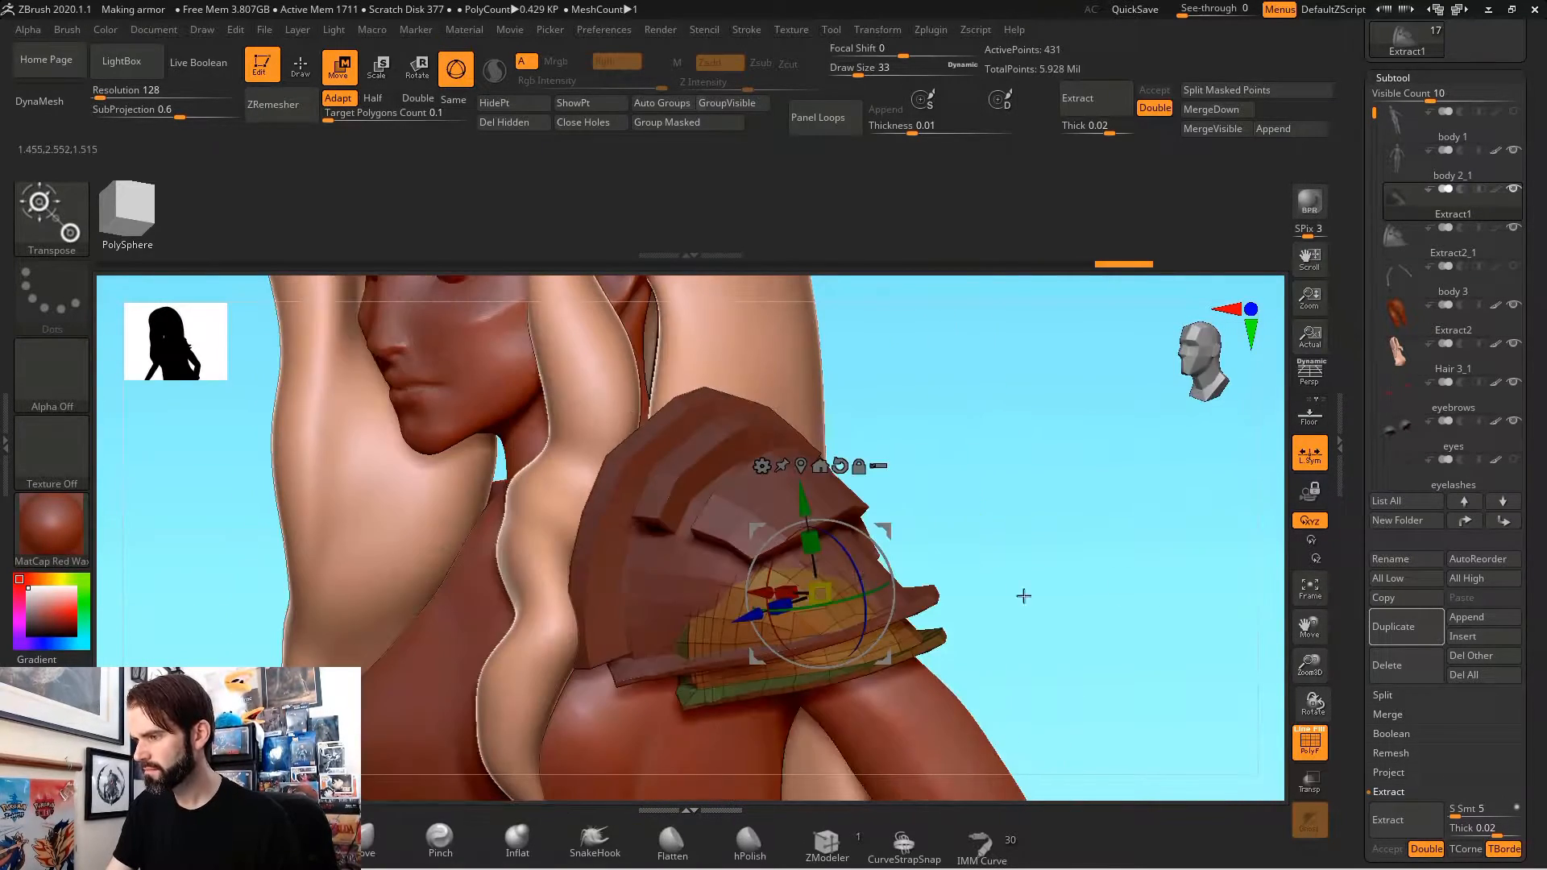
left_click_drag(786, 589, 890, 461)
left_click_drag(852, 542, 747, 652)
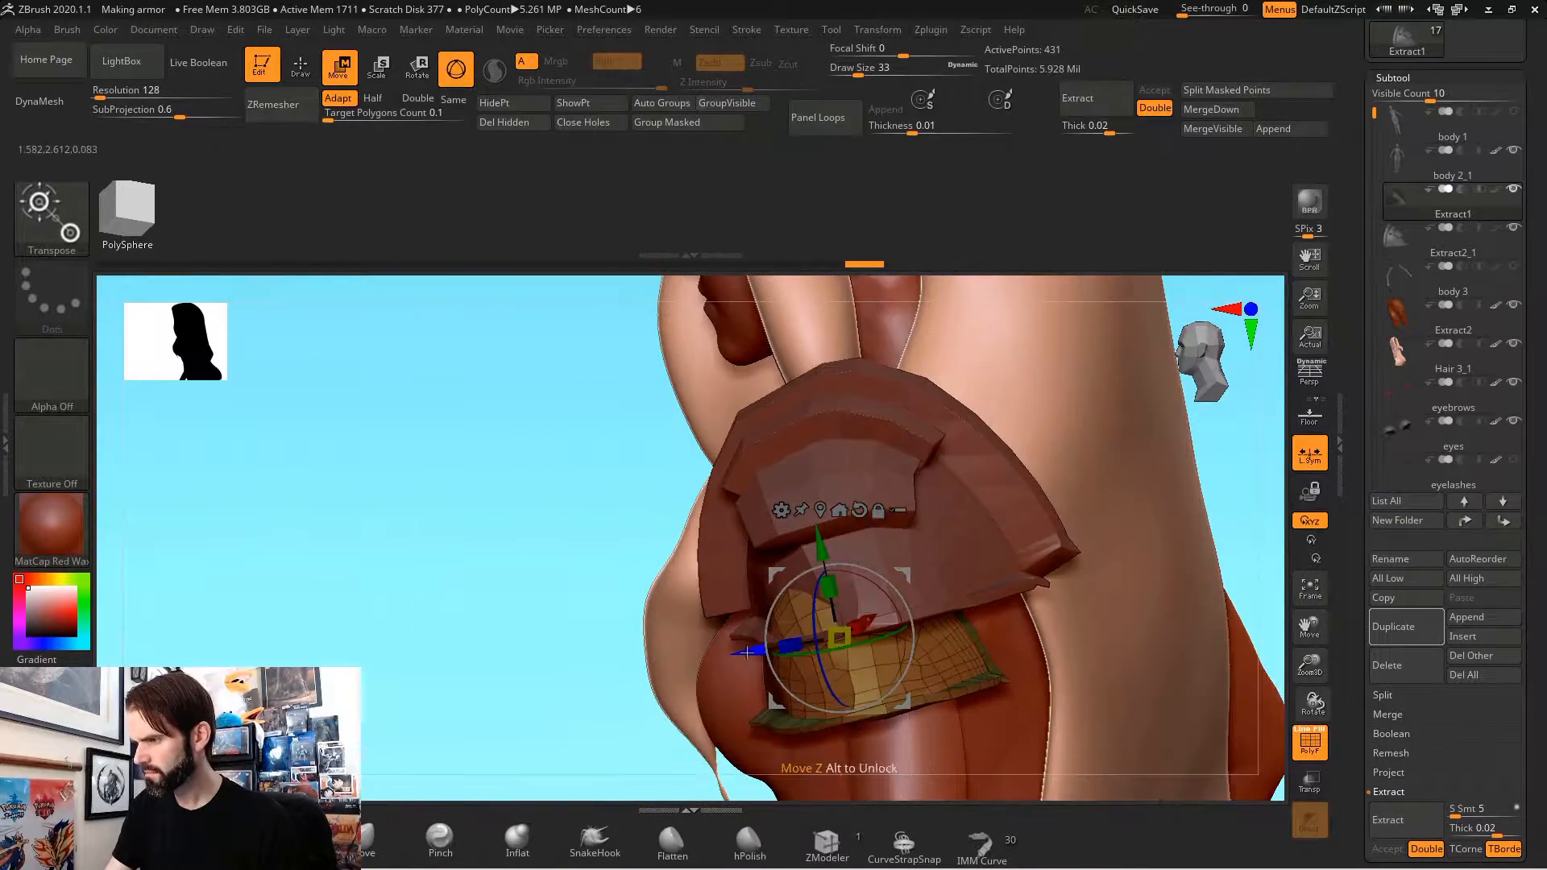
mouse_move(1280, 481)
left_mouse_down()
mouse_move(1243, 524)
mouse_move(1091, 615)
mouse_move(988, 642)
mouse_move(1066, 556)
mouse_move(1028, 654)
left_mouse_up()
Step: Duplicate the lower shoulder plate and fit the copy beneath it on the upper arm as a third layer
key("q")
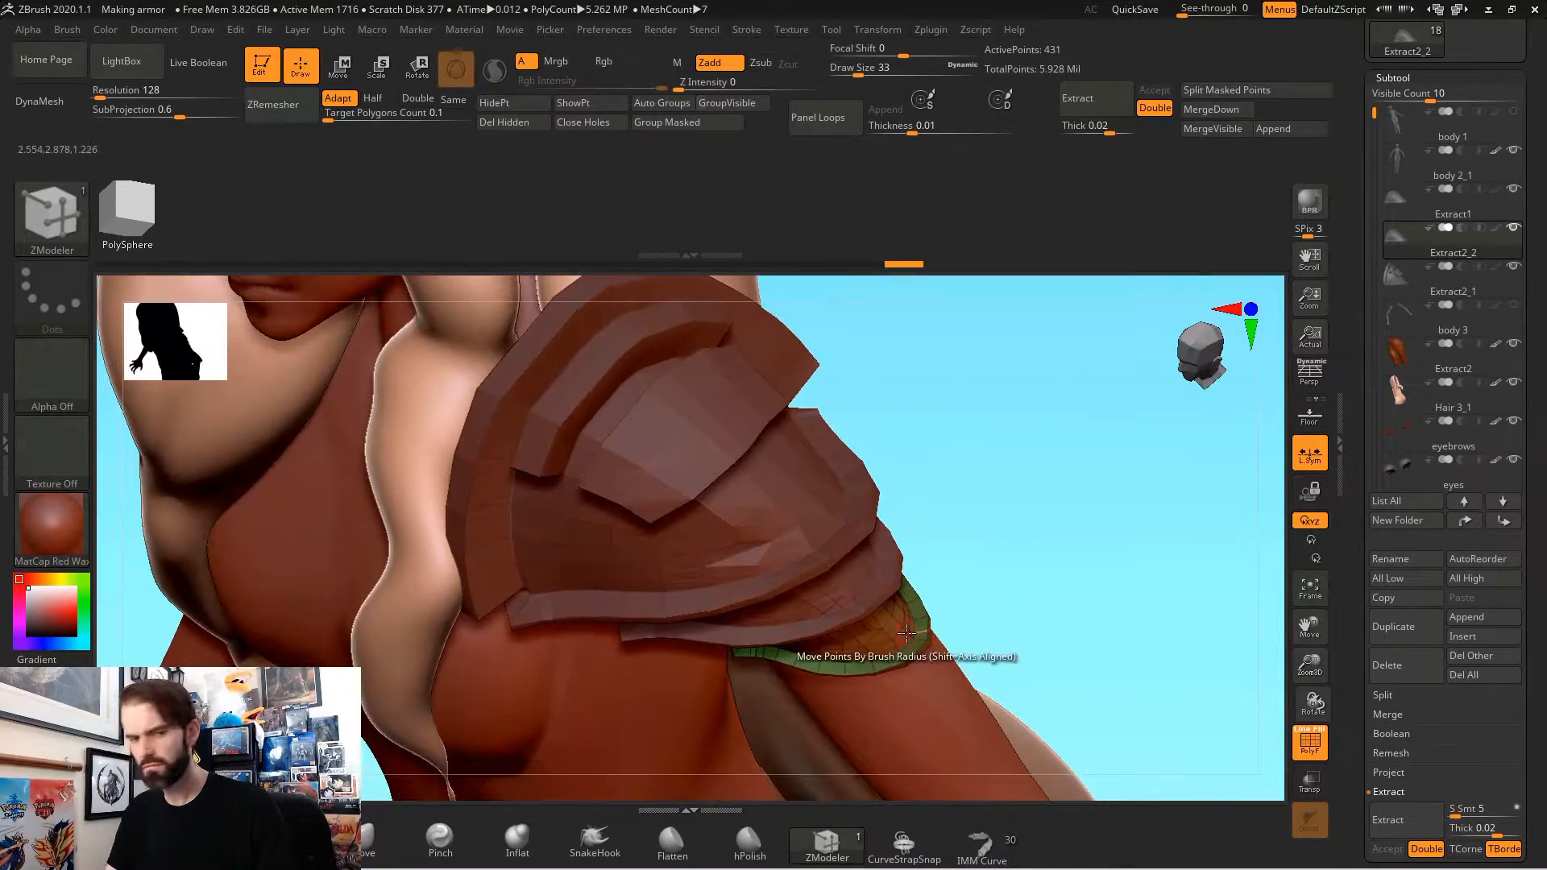
mouse_move(845, 537)
left_mouse_down()
mouse_move(1047, 580)
mouse_move(1081, 629)
mouse_move(1071, 650)
mouse_move(1012, 597)
mouse_move(1067, 666)
mouse_move(1026, 629)
mouse_move(1052, 741)
mouse_move(890, 513)
left_mouse_up()
key("q")
Step: Select the body subtool and mask the forearm between the elbow and the wrist
left_click(867, 690, "alt")
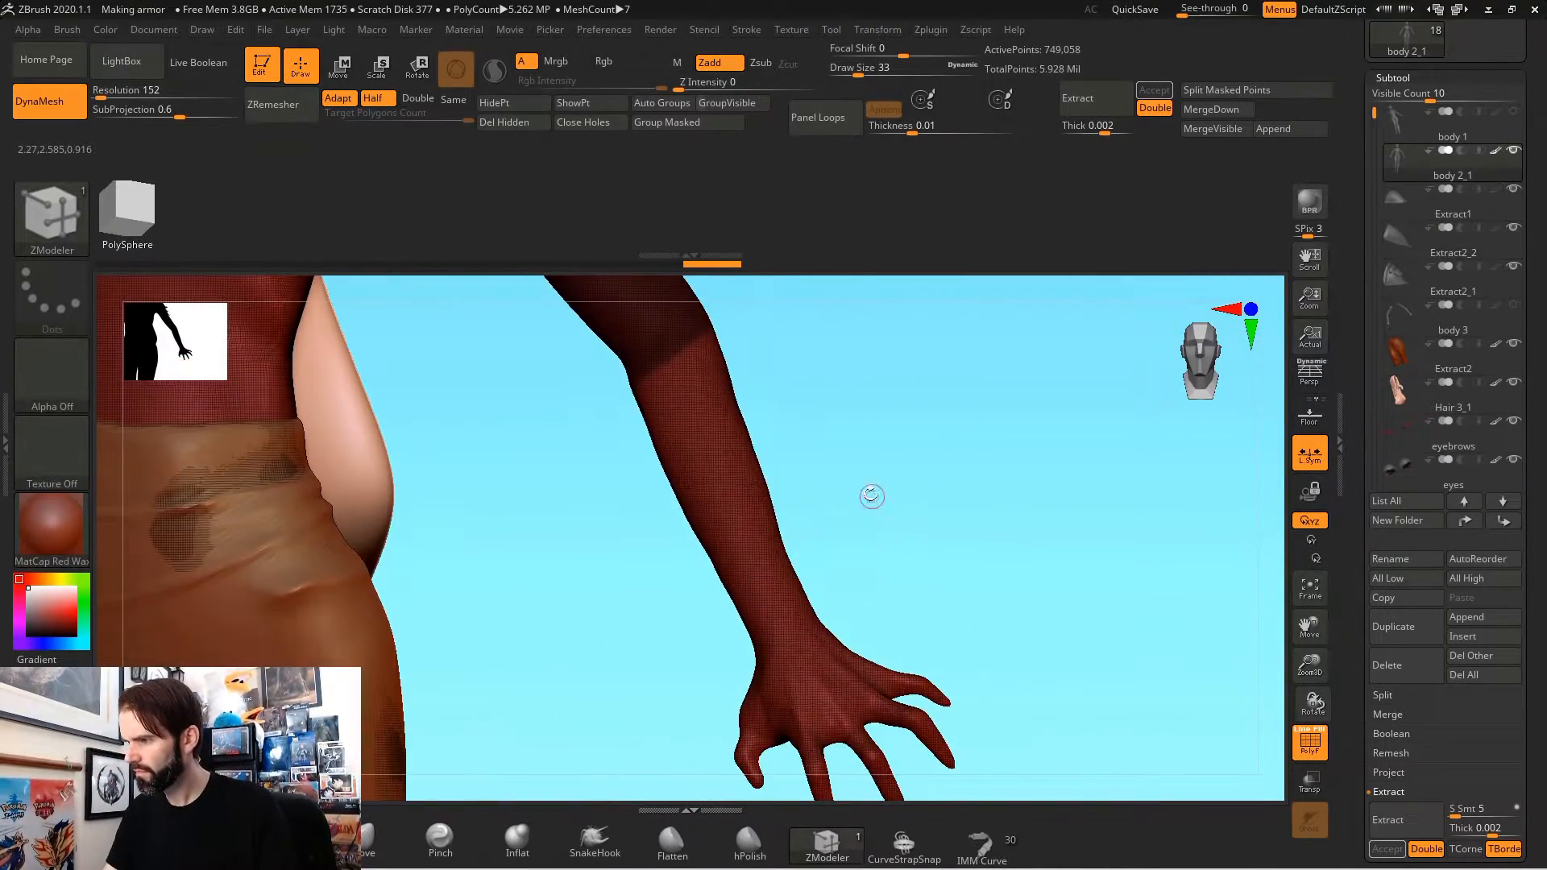
left_click_drag(822, 306, 634, 854, "ctrl")
left_click_drag(855, 608, 858, 605, "ctrl")
mouse_move(883, 556)
left_mouse_down()
mouse_move(887, 529)
mouse_move(1029, 521)
mouse_move(907, 516)
left_mouse_up()
Step: Extract the masked forearm as a shell 0.002 thick and ZRemesh it with a target polygons count of 0.1
left_click_drag(1370, 102, 1370, 182)
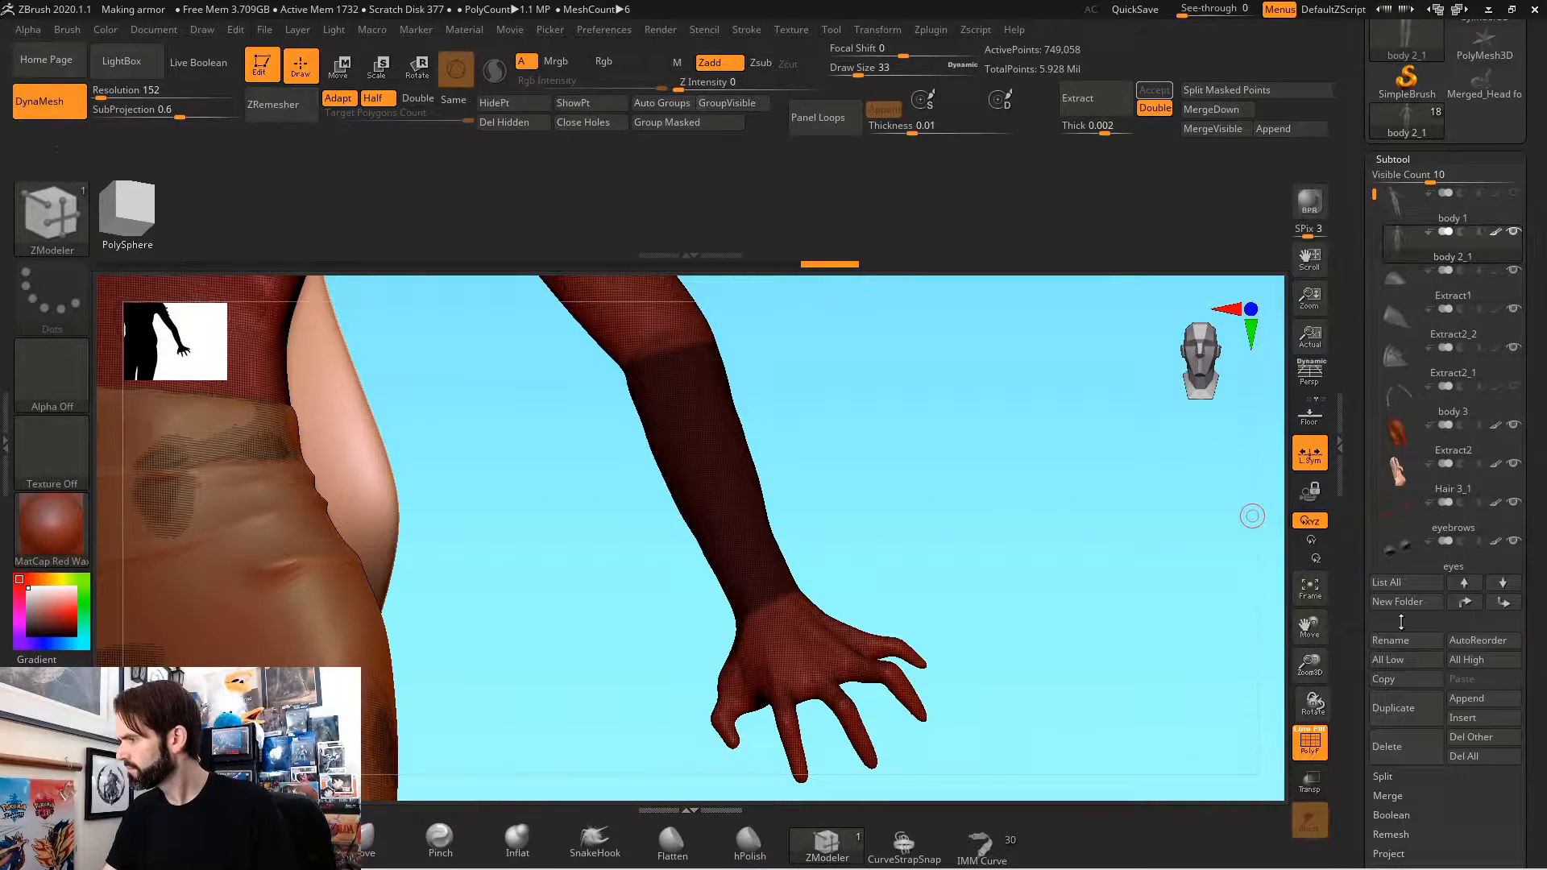
left_click_drag(1523, 810, 1523, 564)
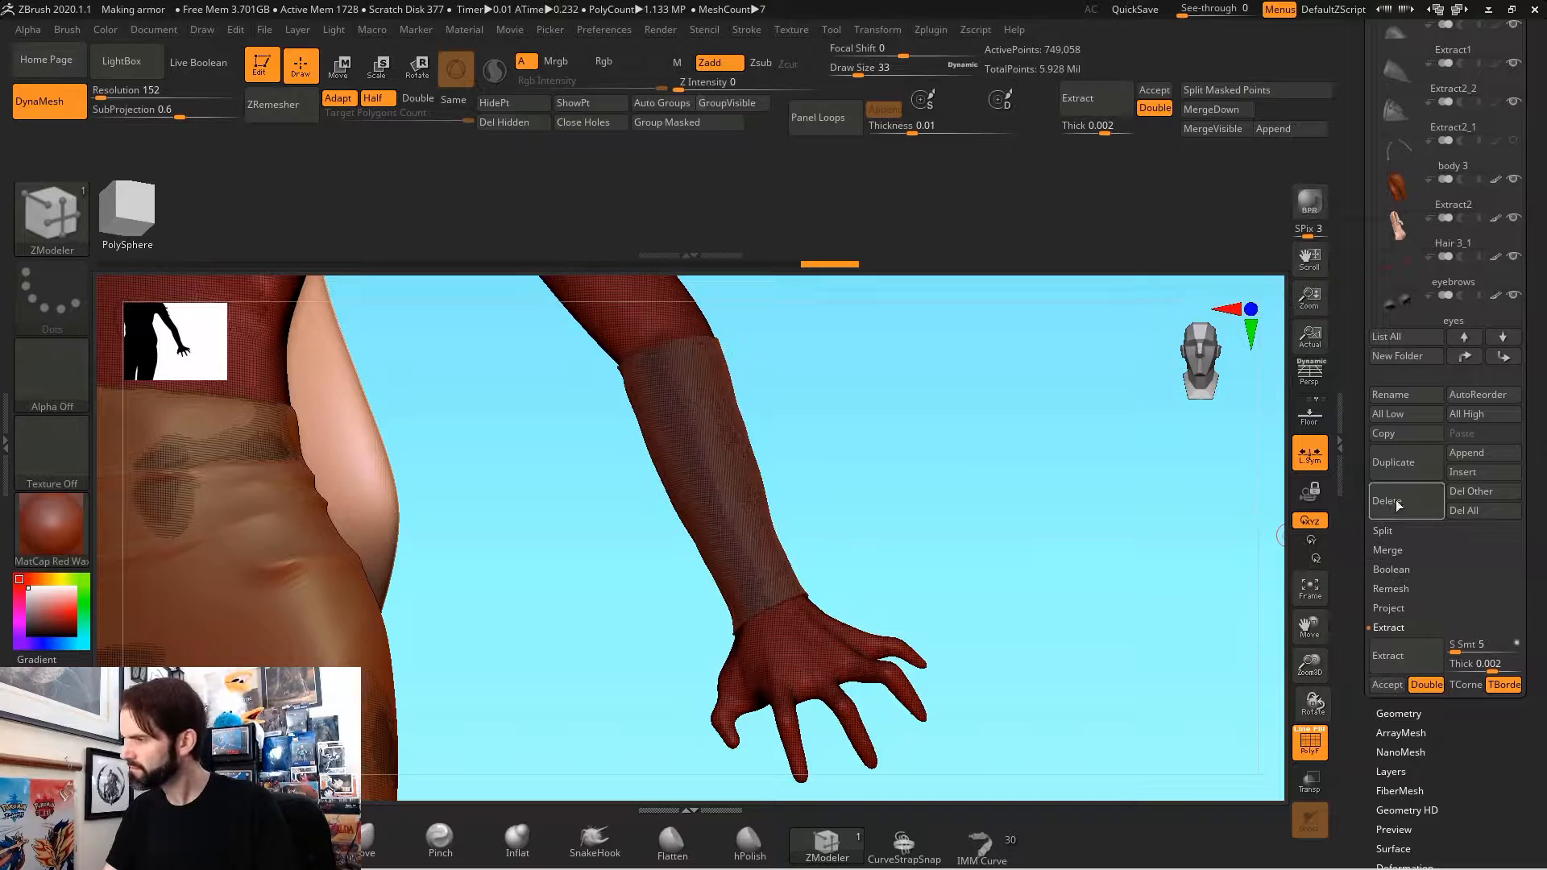
left_click_drag(1027, 532, 900, 499)
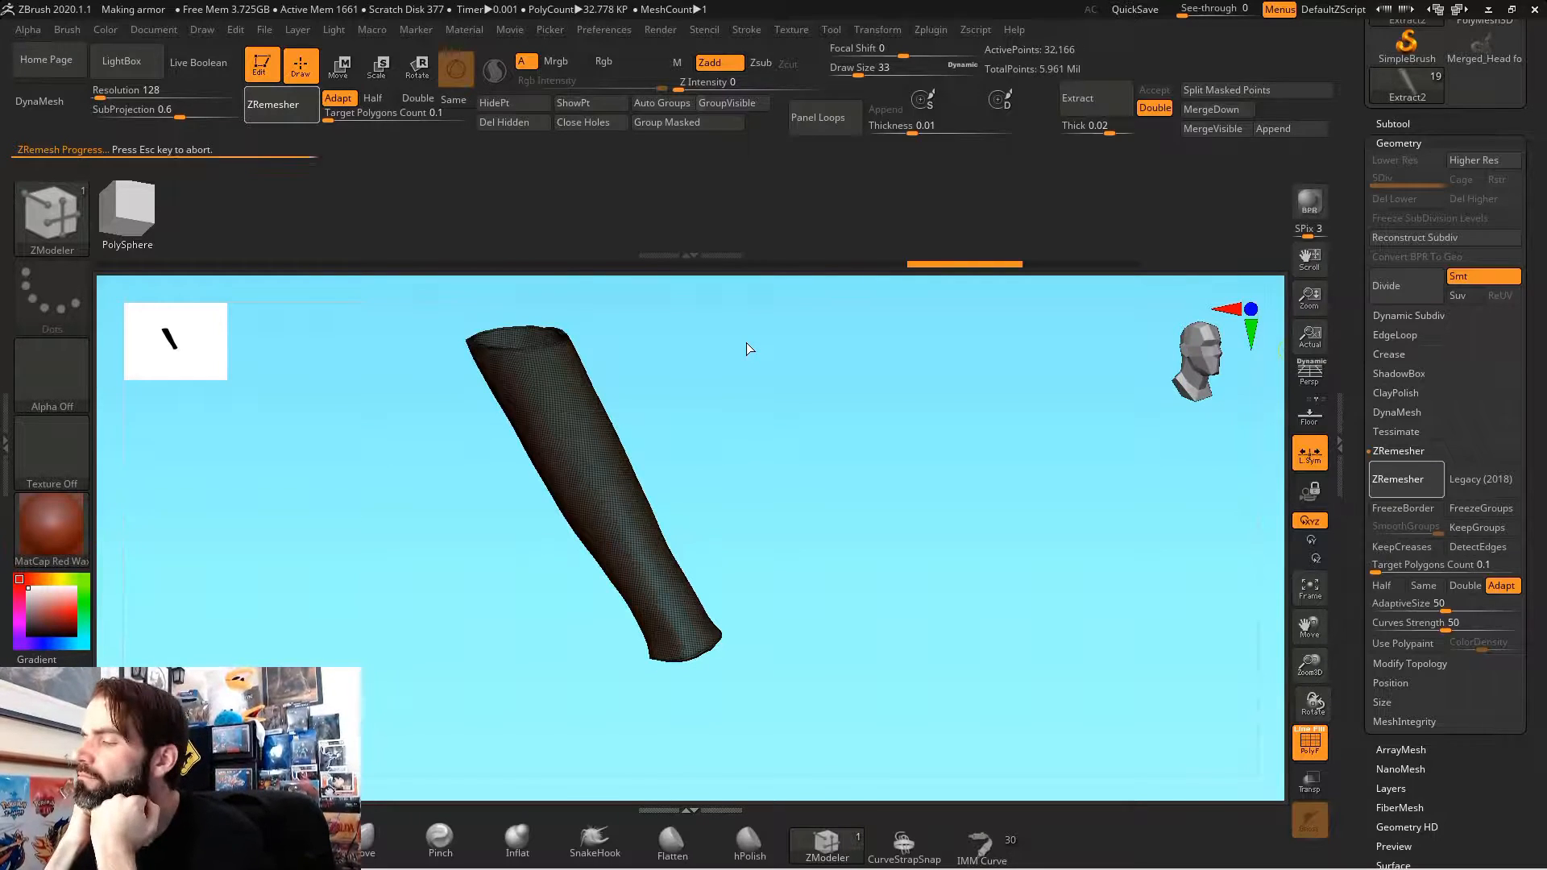
Step: Use ZModeler's Extrude on Polygroup All to raise a band around the bracer's elbow opening, and isolate the band
left_click_drag(746, 342, 819, 522)
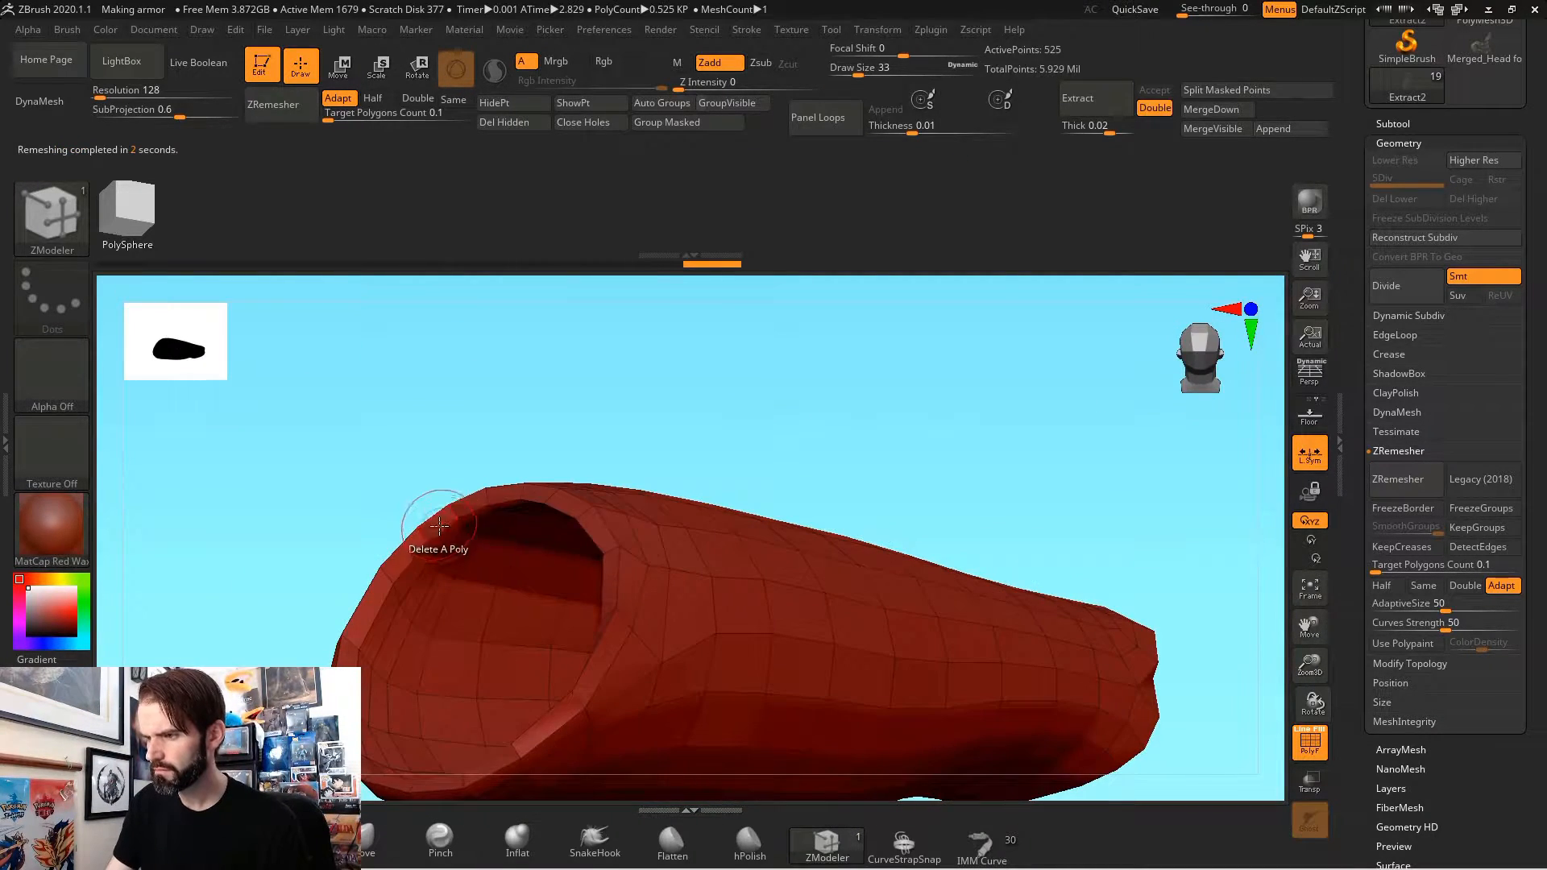
key("space")
left_click(291, 342)
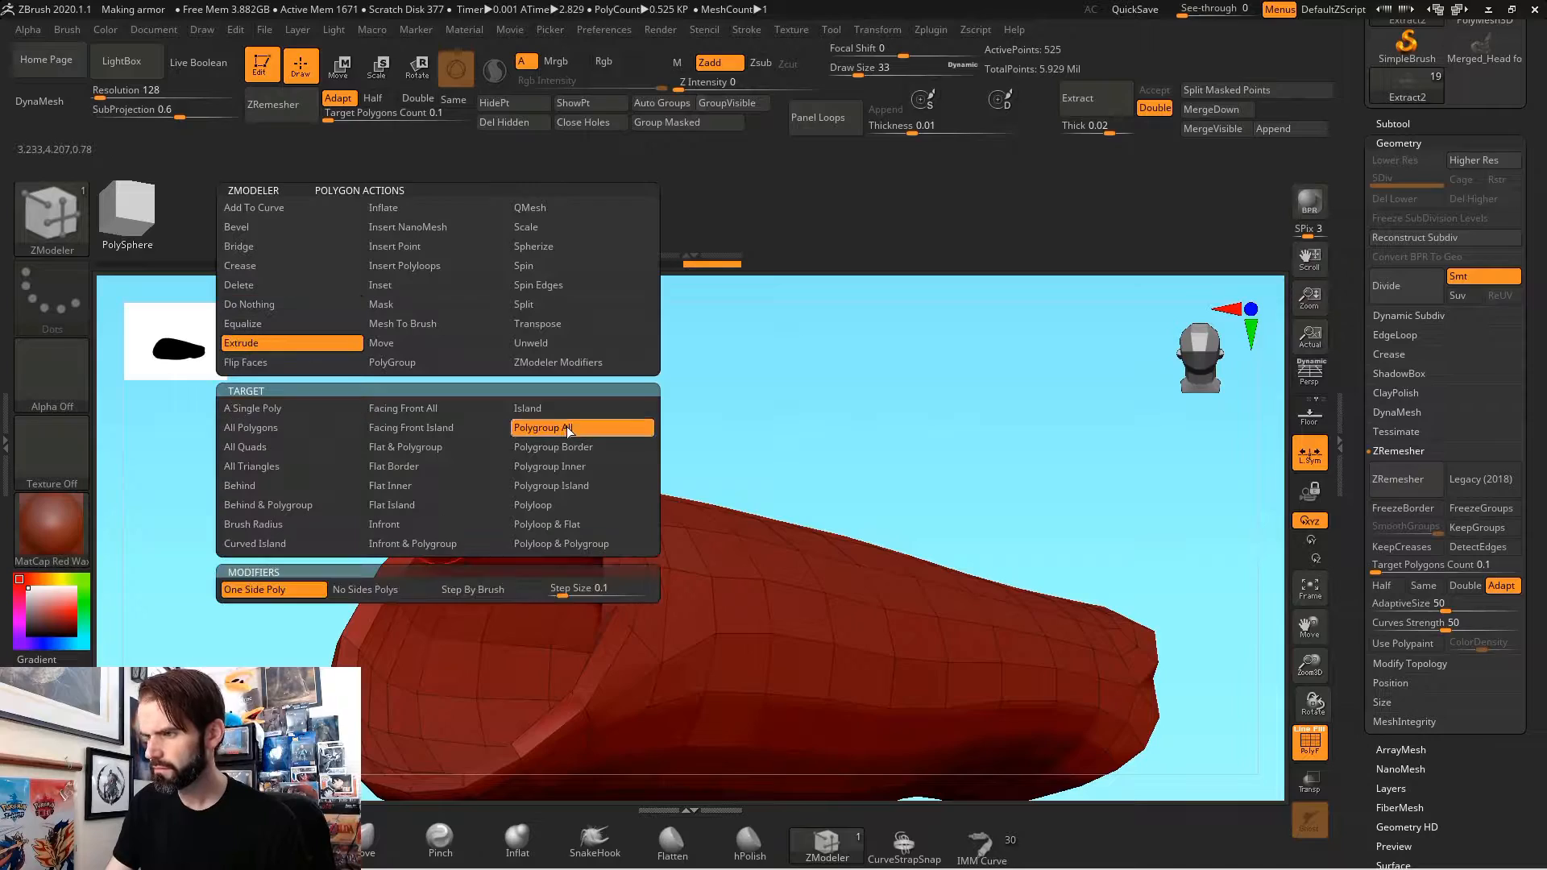
left_click_drag(405, 558, 287, 601)
left_click_drag(644, 411, 721, 443)
left_click(587, 621, "ctrl+shift")
left_click_drag(778, 536, 902, 584)
Step: Choose the Move brush and reshape the isolated elbow band of the bracer
key("b")
key("m")
key("v")
mouse_move(495, 381)
left_mouse_down()
mouse_move(438, 646)
mouse_move(549, 649)
mouse_move(490, 752)
mouse_move(505, 626)
left_mouse_up()
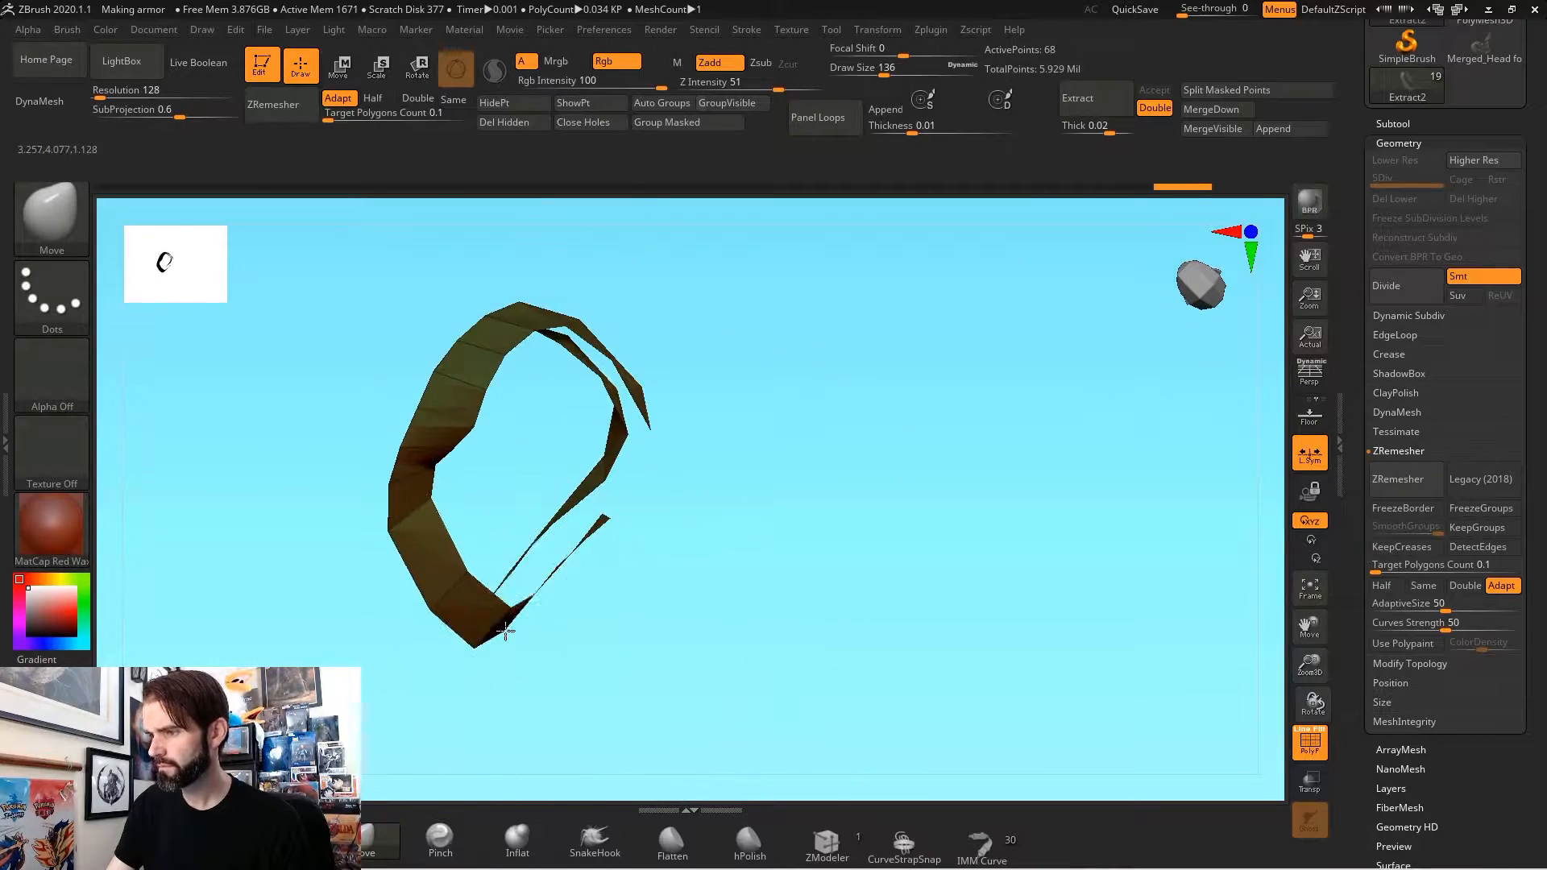
mouse_move(506, 345)
left_mouse_down()
mouse_move(349, 470)
mouse_move(553, 578)
left_mouse_up()
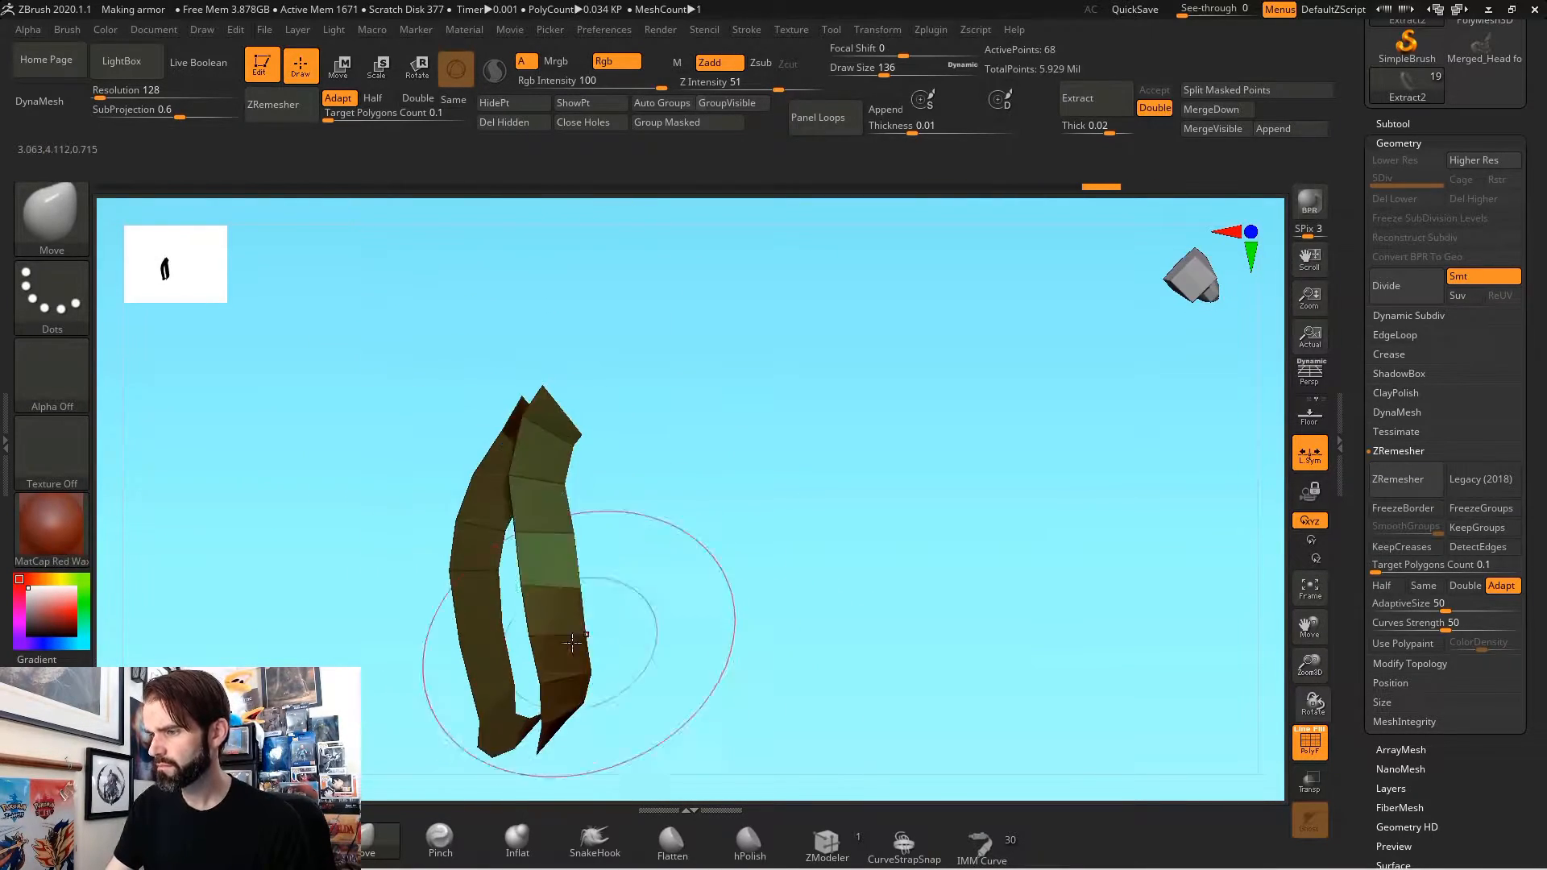
left_click_drag(587, 641, 703, 649)
left_click_drag(745, 654, 757, 628)
Step: Show the whole bracer again and push its elbow band into a flare around the arm
left_click(984, 561, "ctrl+shift")
left_click_drag(984, 561, 902, 451)
left_click_drag(752, 332, 737, 342)
mouse_move(963, 439)
left_mouse_down()
mouse_move(935, 369)
mouse_move(950, 660)
mouse_move(770, 559)
mouse_move(608, 346)
mouse_move(650, 440)
mouse_move(841, 577)
mouse_move(737, 627)
mouse_move(811, 550)
mouse_move(860, 535)
mouse_move(838, 564)
left_mouse_up()
left_click_drag(946, 580, 818, 452)
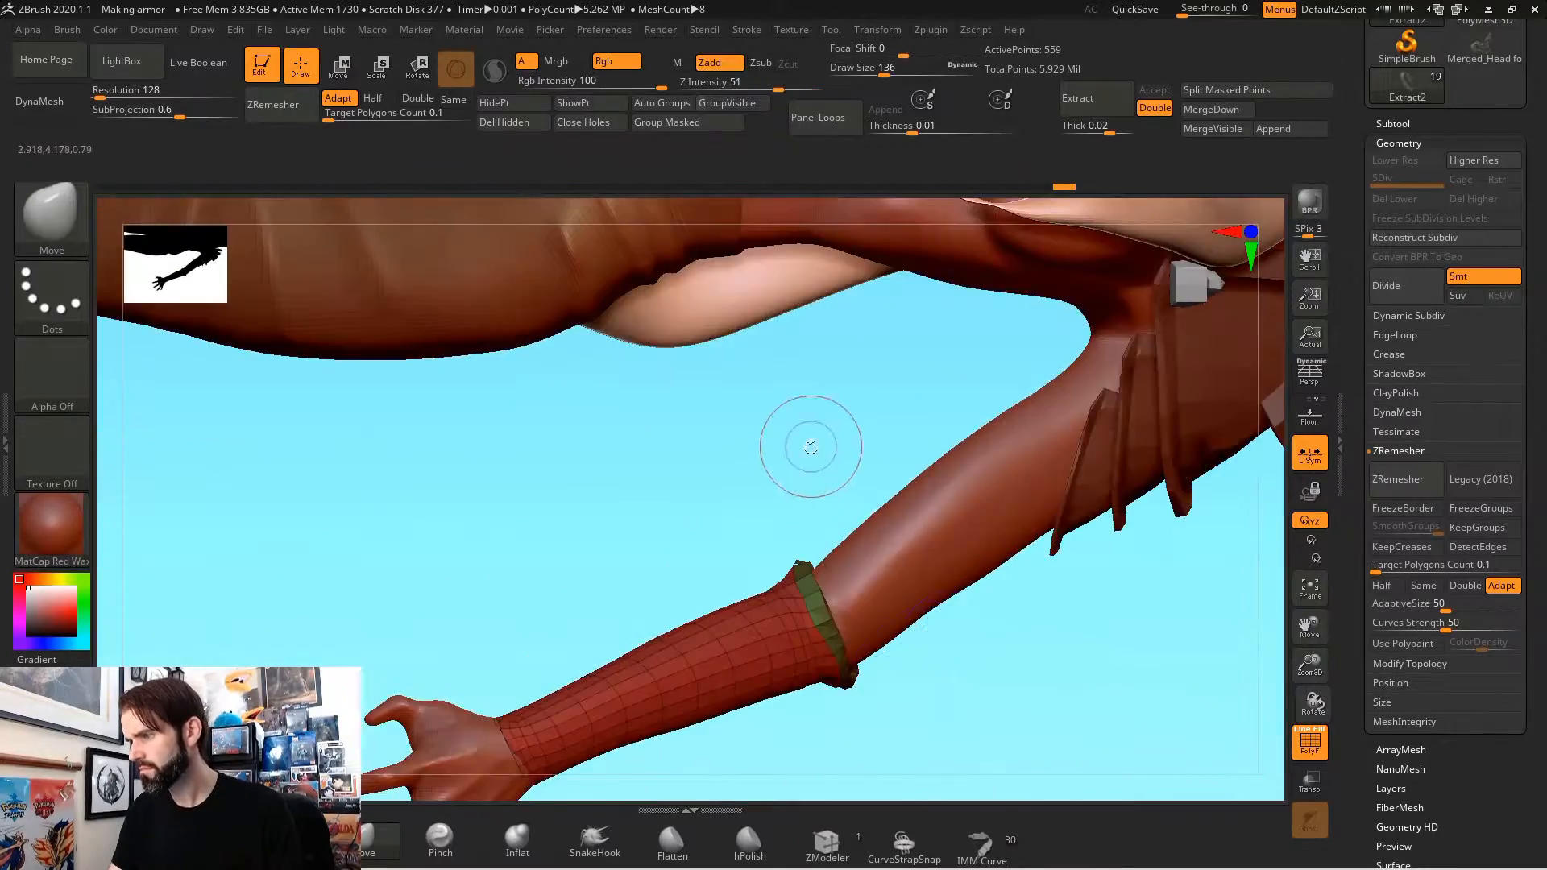
Step: ZRemesh the bracer together with its flared band at a target polygons count of 0.1
left_click_drag(927, 520, 889, 509)
mouse_move(703, 522)
left_mouse_down()
mouse_move(691, 535)
mouse_move(786, 539)
left_mouse_up()
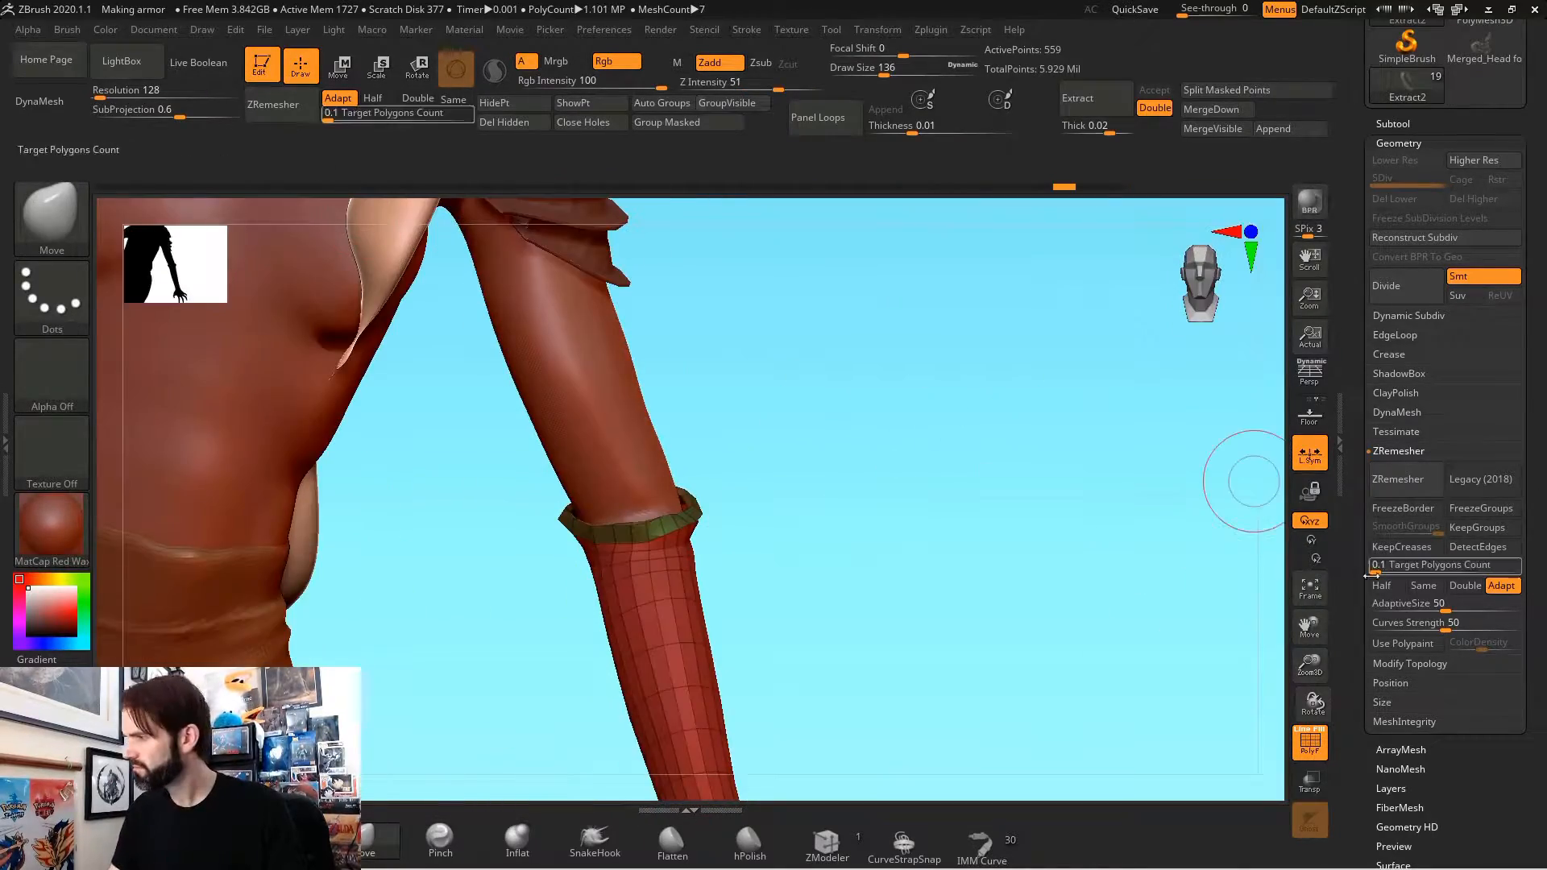
mouse_move(1022, 540)
left_mouse_down()
mouse_move(942, 652)
mouse_move(907, 617)
mouse_move(1177, 418)
mouse_move(877, 477)
mouse_move(1060, 397)
mouse_move(797, 476)
mouse_move(895, 459)
mouse_move(619, 421)
mouse_move(563, 494)
mouse_move(822, 293)
mouse_move(699, 573)
mouse_move(674, 513)
left_mouse_up()
mouse_move(667, 593)
left_mouse_down()
mouse_move(657, 528)
mouse_move(657, 564)
left_mouse_up()
left_click_drag(838, 516, 768, 318)
Step: Adjust the rim of the bracer's wrist opening with the Move brush
key("f")
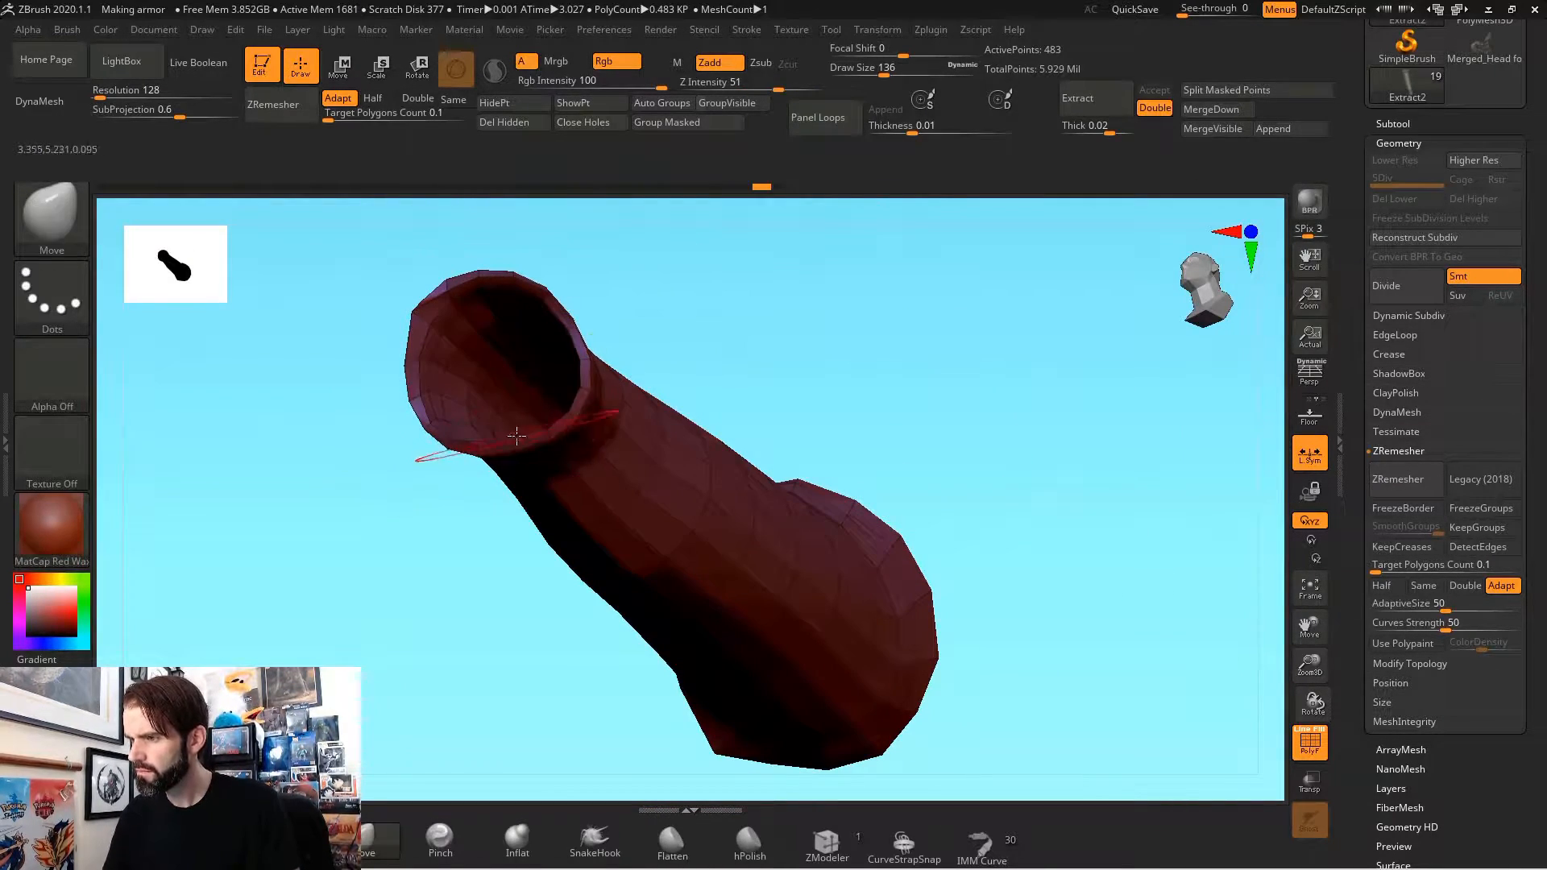
left_click_drag(488, 274, 493, 300)
left_click_drag(629, 355, 516, 290)
mouse_move(397, 249)
left_mouse_down()
mouse_move(378, 362)
mouse_move(473, 409)
mouse_move(580, 339)
left_mouse_up()
Step: Duplicate the bracer subtool and nudge the piece slightly up the forearm with the move gizmo
left_click(1393, 124)
left_click(1406, 499)
key("w")
left_click_drag(974, 566, 902, 566)
left_click_drag(718, 453, 720, 439)
left_click_drag(951, 483, 983, 483)
mouse_move(966, 548)
left_mouse_down()
mouse_move(1084, 612)
mouse_move(1104, 580)
left_mouse_up()
left_click_drag(913, 596, 914, 684, "ctrl")
mouse_move(951, 622)
left_mouse_down()
mouse_move(939, 542)
mouse_move(1071, 443)
mouse_move(1005, 255)
mouse_move(896, 615)
mouse_move(960, 370)
mouse_move(939, 718)
left_mouse_up()
key("q")
Step: Set ZModeler to delete a single polygon and remove unwanted faces inside the bracer's elbow collar
left_click(826, 844)
key("space")
left_click_drag(967, 451, 951, 564, "alt")
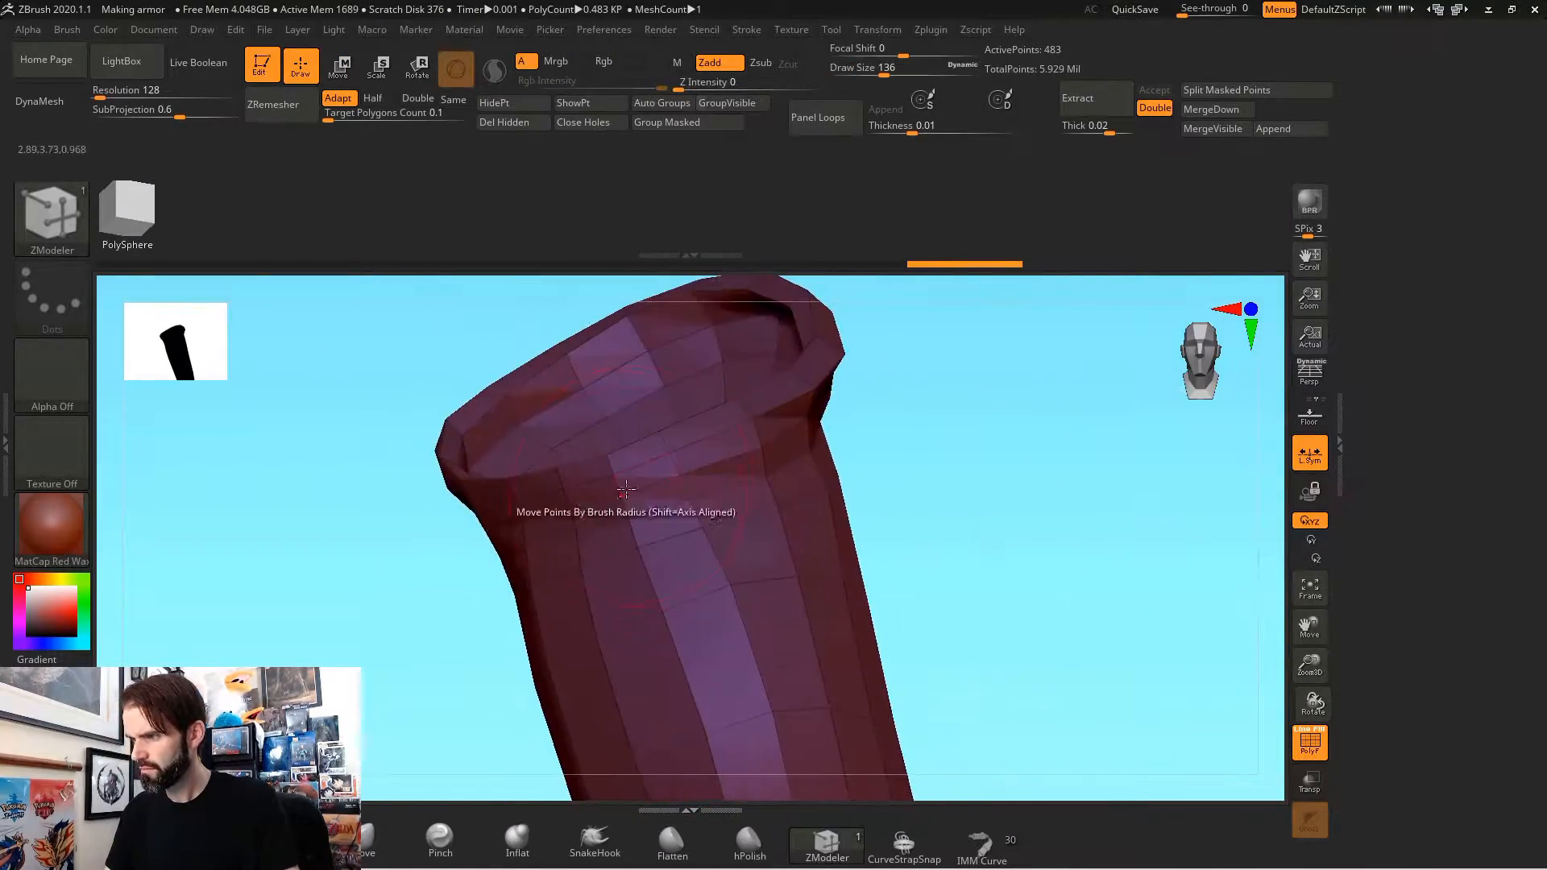
left_click_drag(918, 503, 966, 532)
left_click(607, 500)
right_click_drag(926, 435, 932, 524, "ctrl")
right_click_drag(953, 581, 943, 653)
left_click(923, 399)
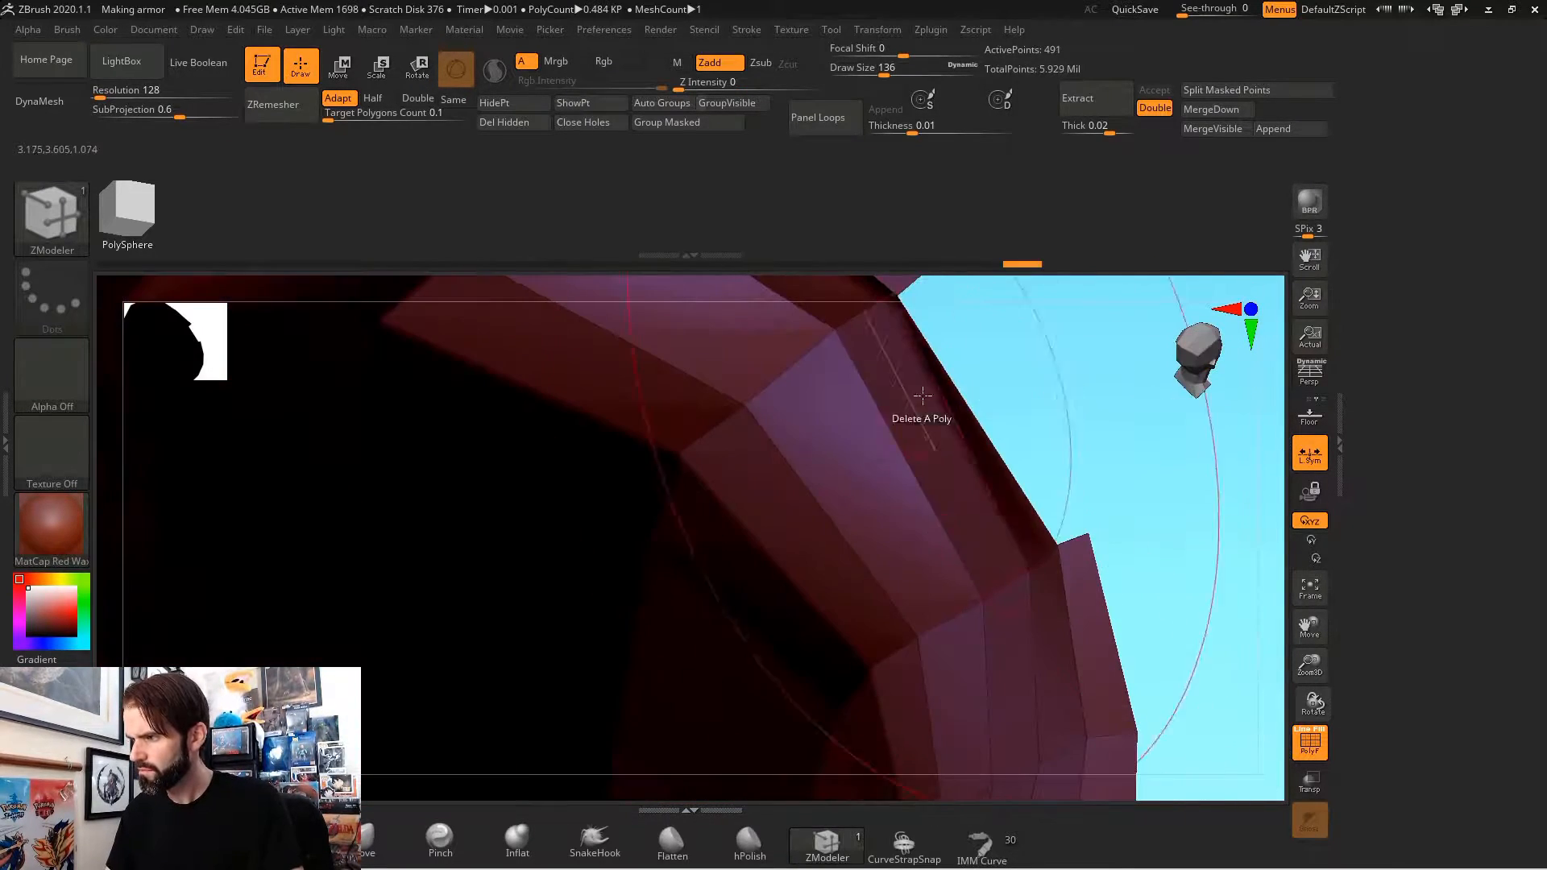
Step: Change the ZModeler delete target, remove the remaining collar faces, and close the holes in the bracer
left_click_drag(1059, 492, 991, 596)
mouse_move(857, 690)
left_mouse_down()
mouse_move(950, 349)
mouse_move(926, 467)
left_mouse_up()
key("space")
left_click(925, 432)
left_click(788, 610)
left_click_drag(787, 612, 814, 516)
left_click(590, 122)
Step: Pull the bracer's elbow collar into a raised flare with the Move brush at draw size 324
left_click_drag(1083, 403, 1035, 605)
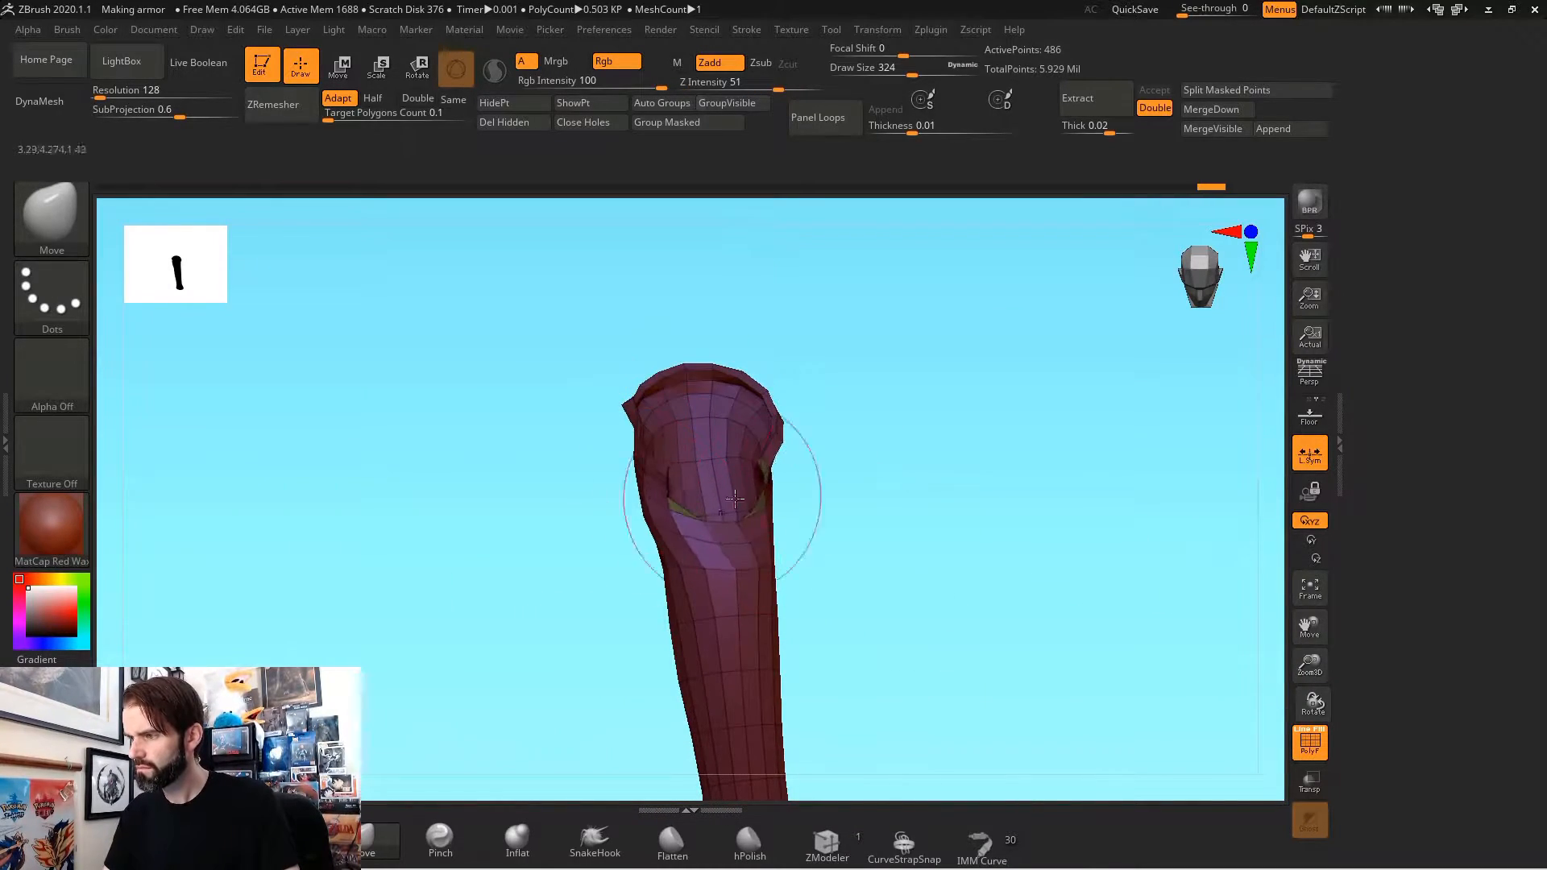
left_click_drag(694, 620, 956, 591)
left_click_drag(625, 553, 843, 528)
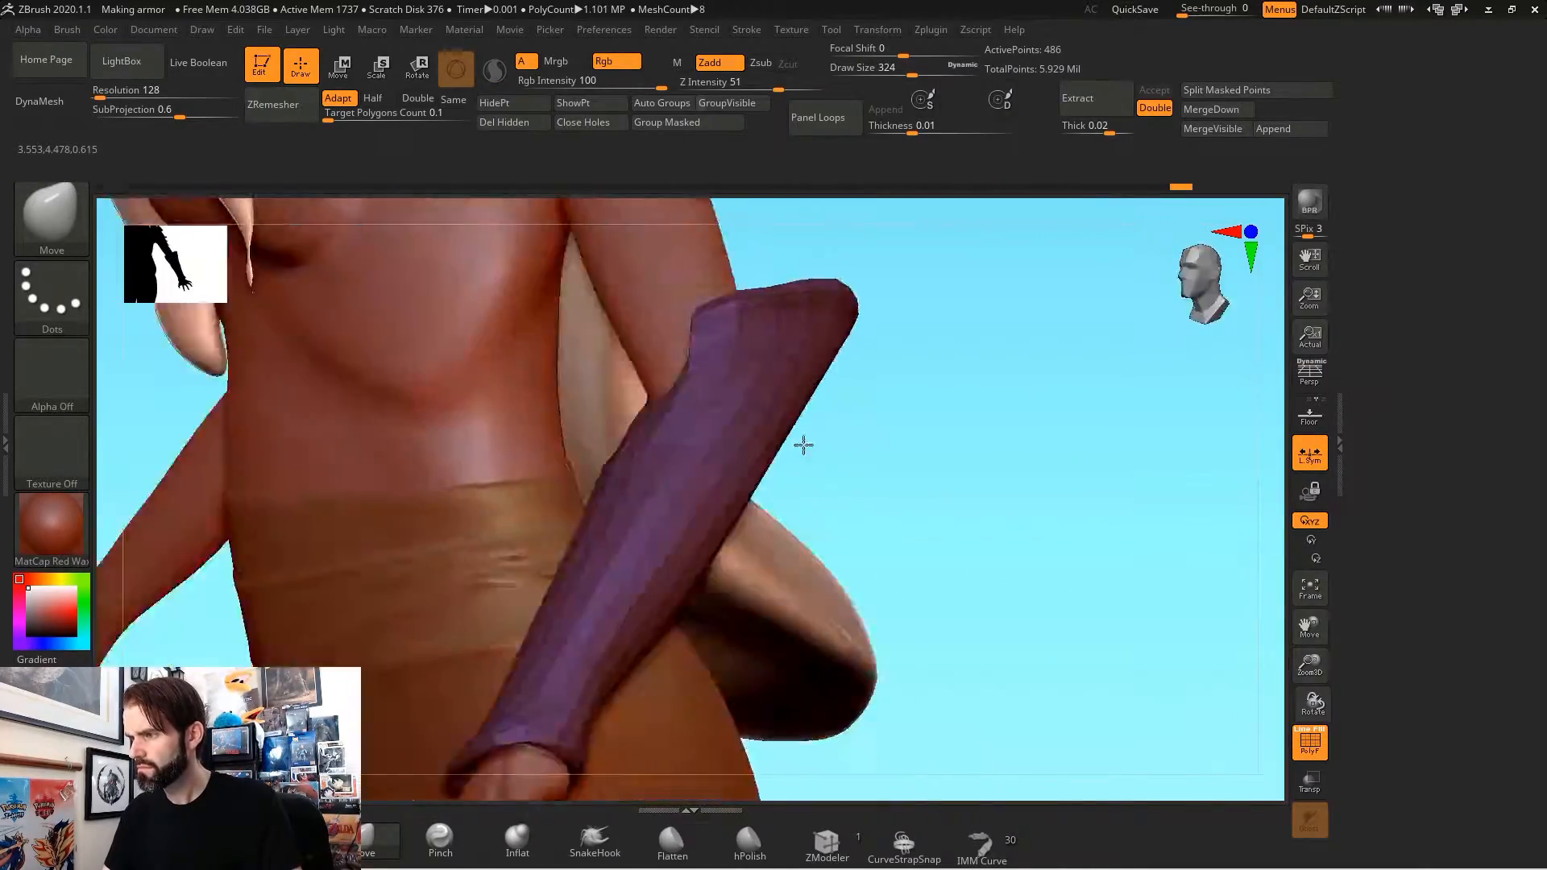
mouse_move(802, 443)
left_mouse_down()
mouse_move(639, 477)
mouse_move(1028, 542)
mouse_move(873, 580)
mouse_move(814, 564)
left_mouse_up()
left_click(592, 451, "alt")
mouse_move(574, 503)
left_mouse_down("ctrl")
mouse_move(676, 458)
mouse_move(574, 483)
left_mouse_up("ctrl")
left_click_drag(805, 483, 887, 427)
Step: Restore the Tool palette and mask a band around the upper arm on the body
left_click(831, 30)
left_click(825, 42)
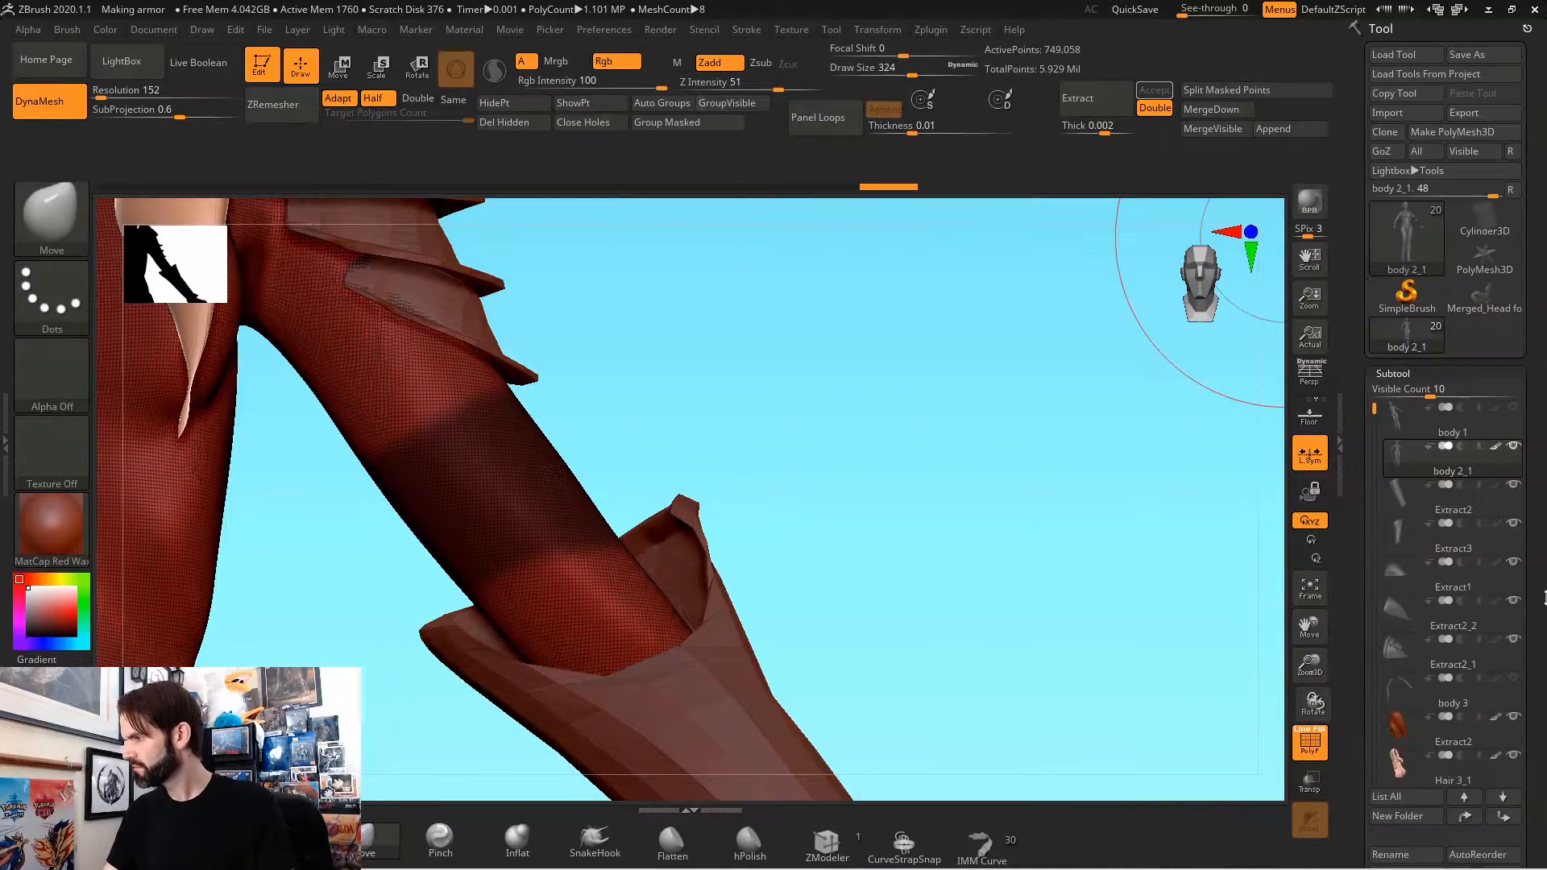
Step: Extract the masked upper-arm band as a shell 0.002 thick and ZRemesh it
left_click_drag(1529, 805, 1529, 222)
left_click(1401, 533)
left_click(1402, 563)
left_click_drag(1047, 475, 1104, 524, "ctrl")
left_click_drag(1104, 516, 967, 520)
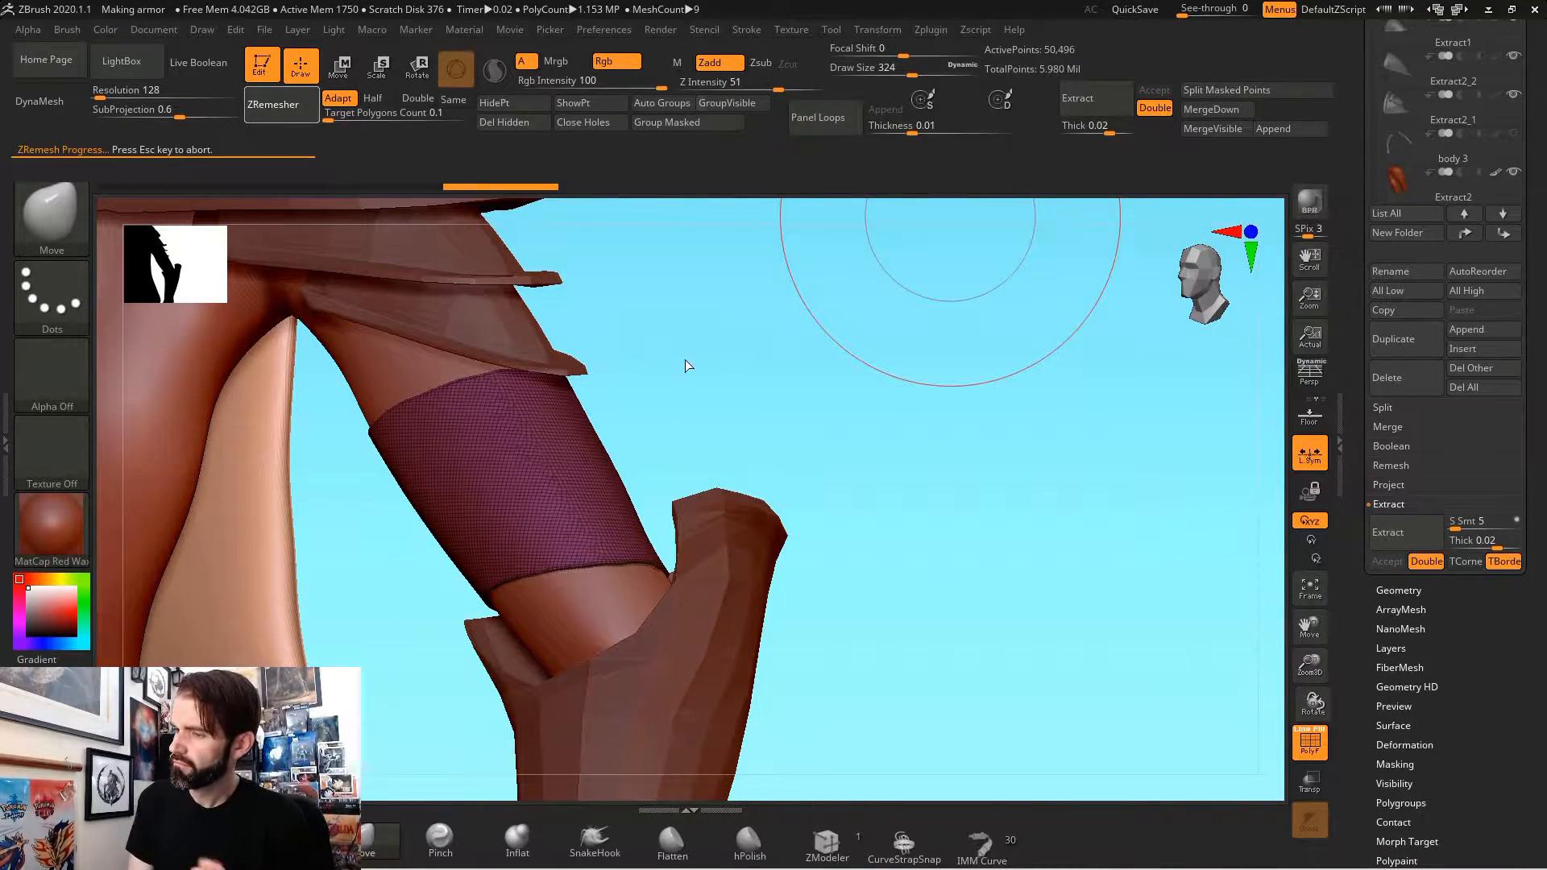
Step: Extrude raised rings around the upper-arm band with ZModeler
key("s")
left_click_drag(891, 452, 616, 417)
mouse_move(853, 451)
left_mouse_down()
mouse_move(782, 442)
mouse_move(657, 556)
left_mouse_up()
left_click(827, 843)
left_click_drag(846, 516, 846, 535)
mouse_move(1007, 515)
left_mouse_down()
mouse_move(1054, 523)
mouse_move(1091, 628)
left_mouse_up()
Step: Adjust the shape of the upper-arm band around the arm with the Move brush at draw size 172
left_click(378, 842)
mouse_move(1002, 476)
left_mouse_down("alt")
mouse_move(891, 263)
mouse_move(945, 610)
mouse_move(728, 605)
left_mouse_up("alt")
left_click_drag(830, 441, 834, 466)
mouse_move(644, 515)
left_mouse_down()
mouse_move(862, 508)
mouse_move(709, 524)
mouse_move(685, 564)
left_mouse_up()
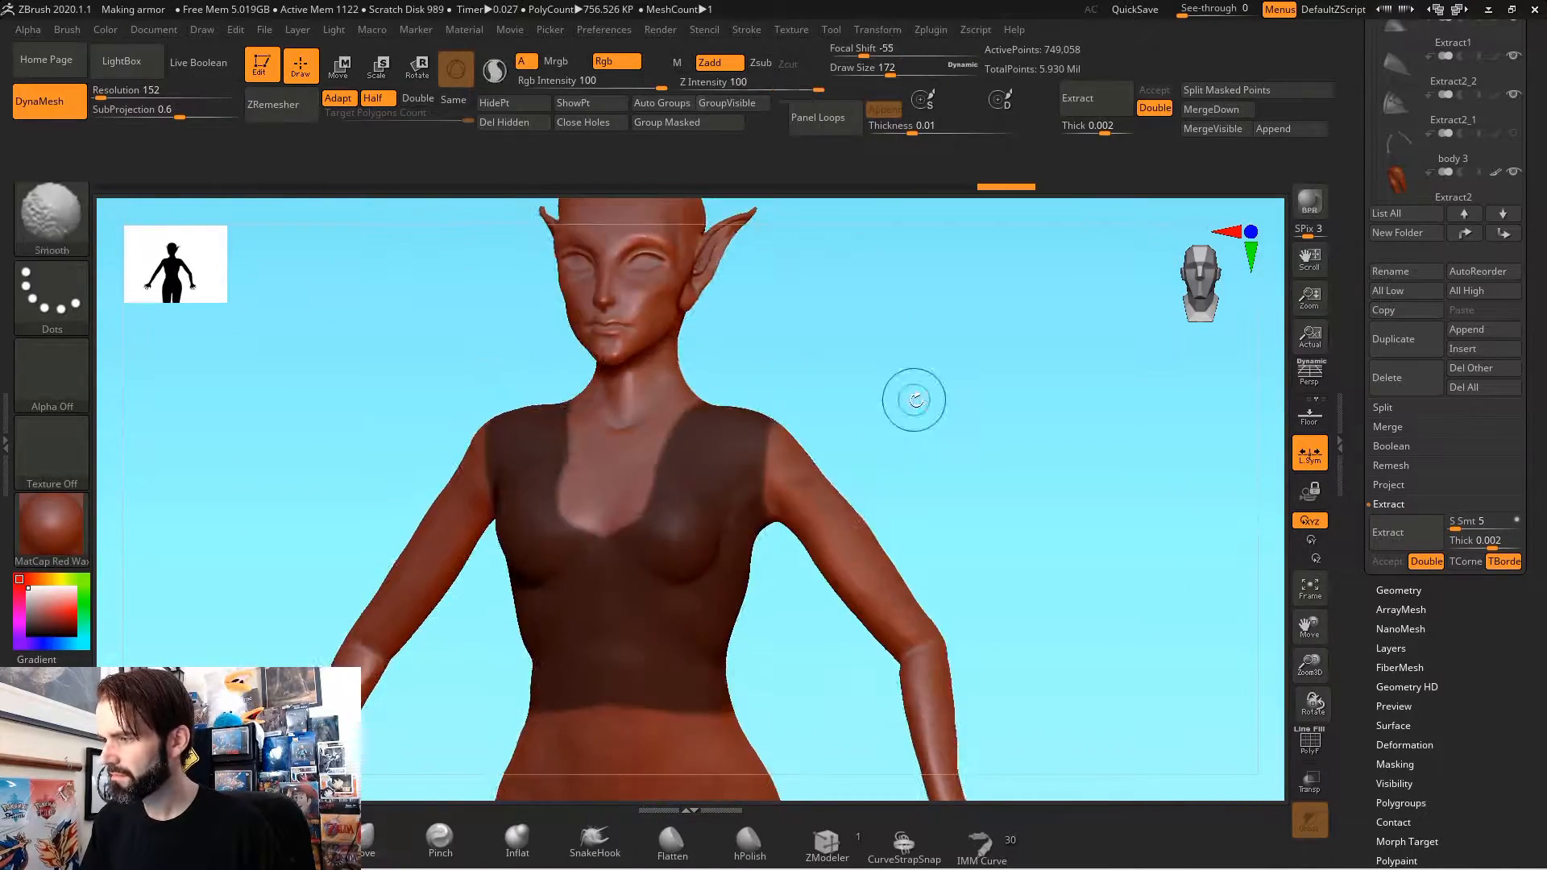
mouse_move(914, 397)
left_mouse_down()
mouse_move(787, 500)
mouse_move(798, 484)
mouse_move(976, 453)
mouse_move(905, 431)
mouse_move(960, 597)
left_mouse_up()
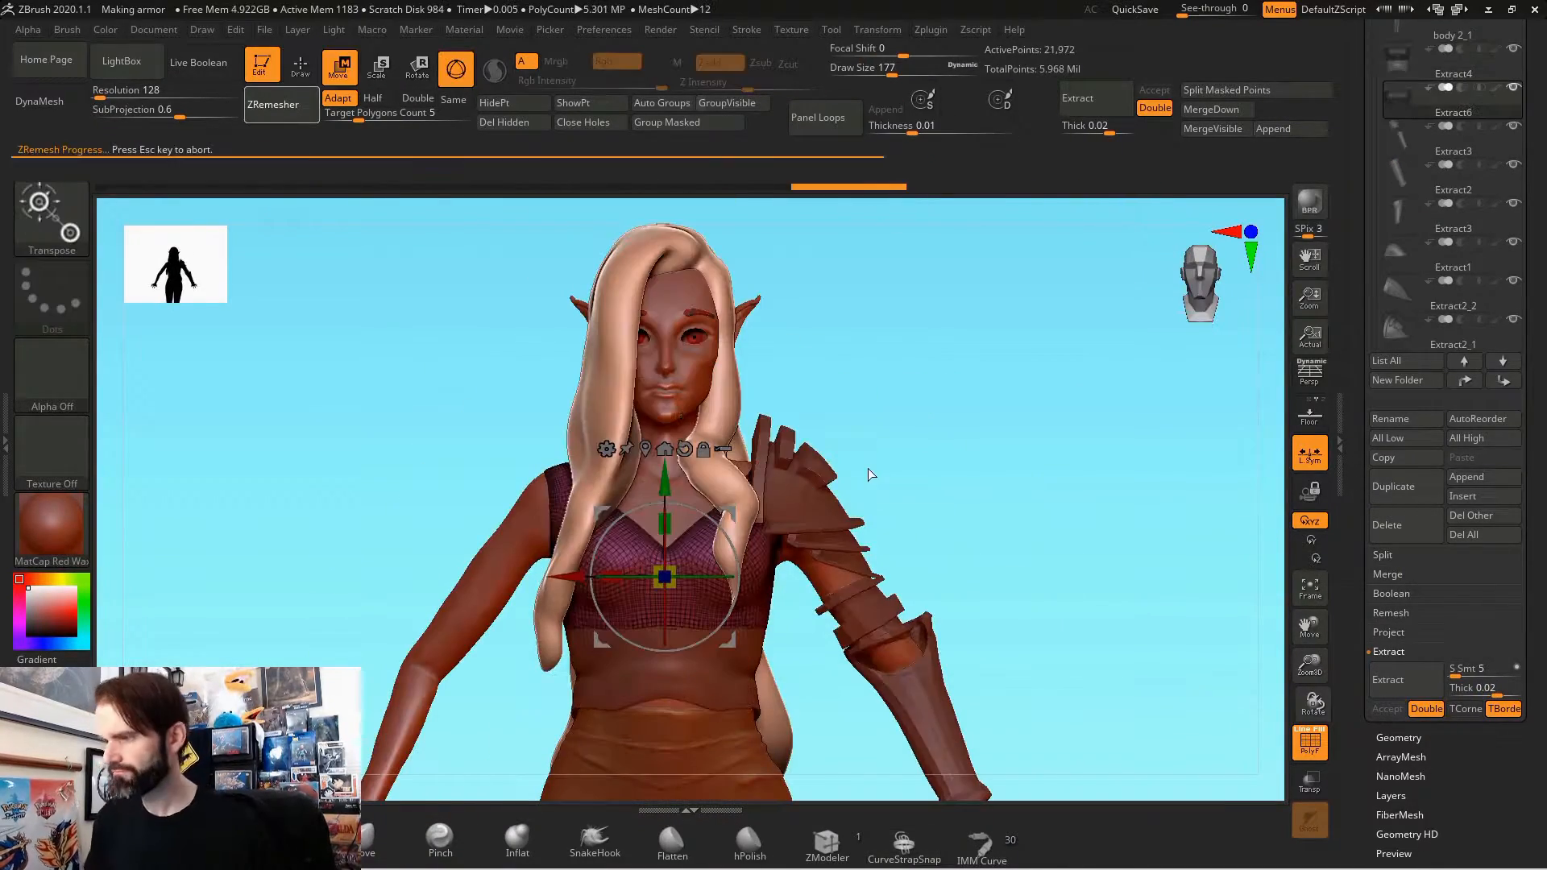
Step: Refine the extracted chest armor with the Move and Inflat brushes and ZRemesh it
left_click_drag(863, 473, 920, 657, "alt")
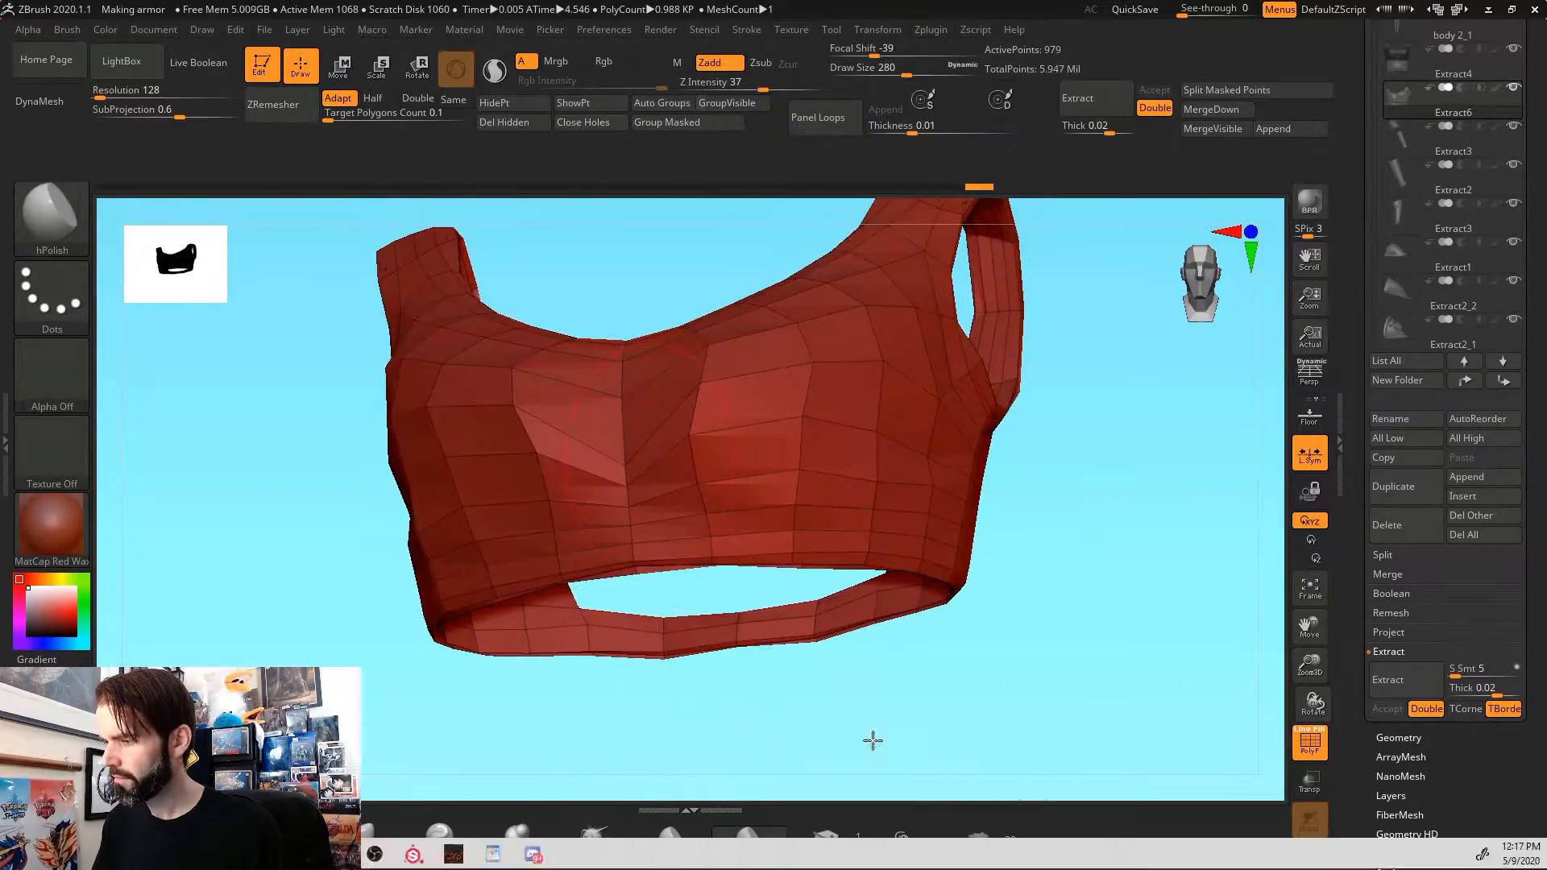
key("space")
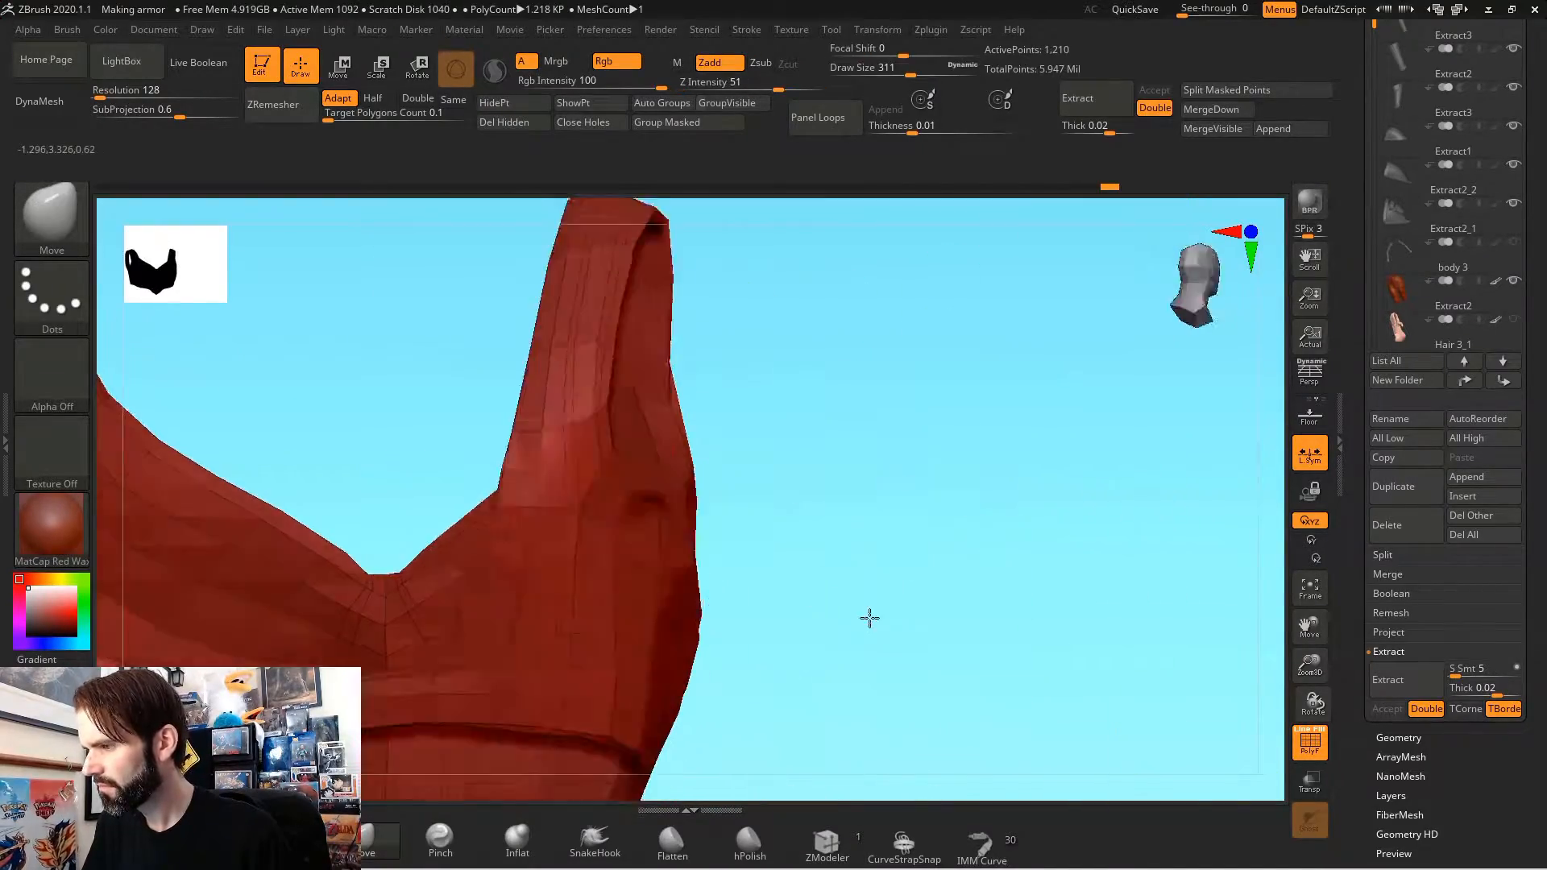
left_click_drag(1139, 775, 1007, 709)
left_click(517, 841)
mouse_move(725, 758)
left_mouse_down()
mouse_move(806, 685)
mouse_move(837, 592)
left_mouse_up()
left_click(273, 105)
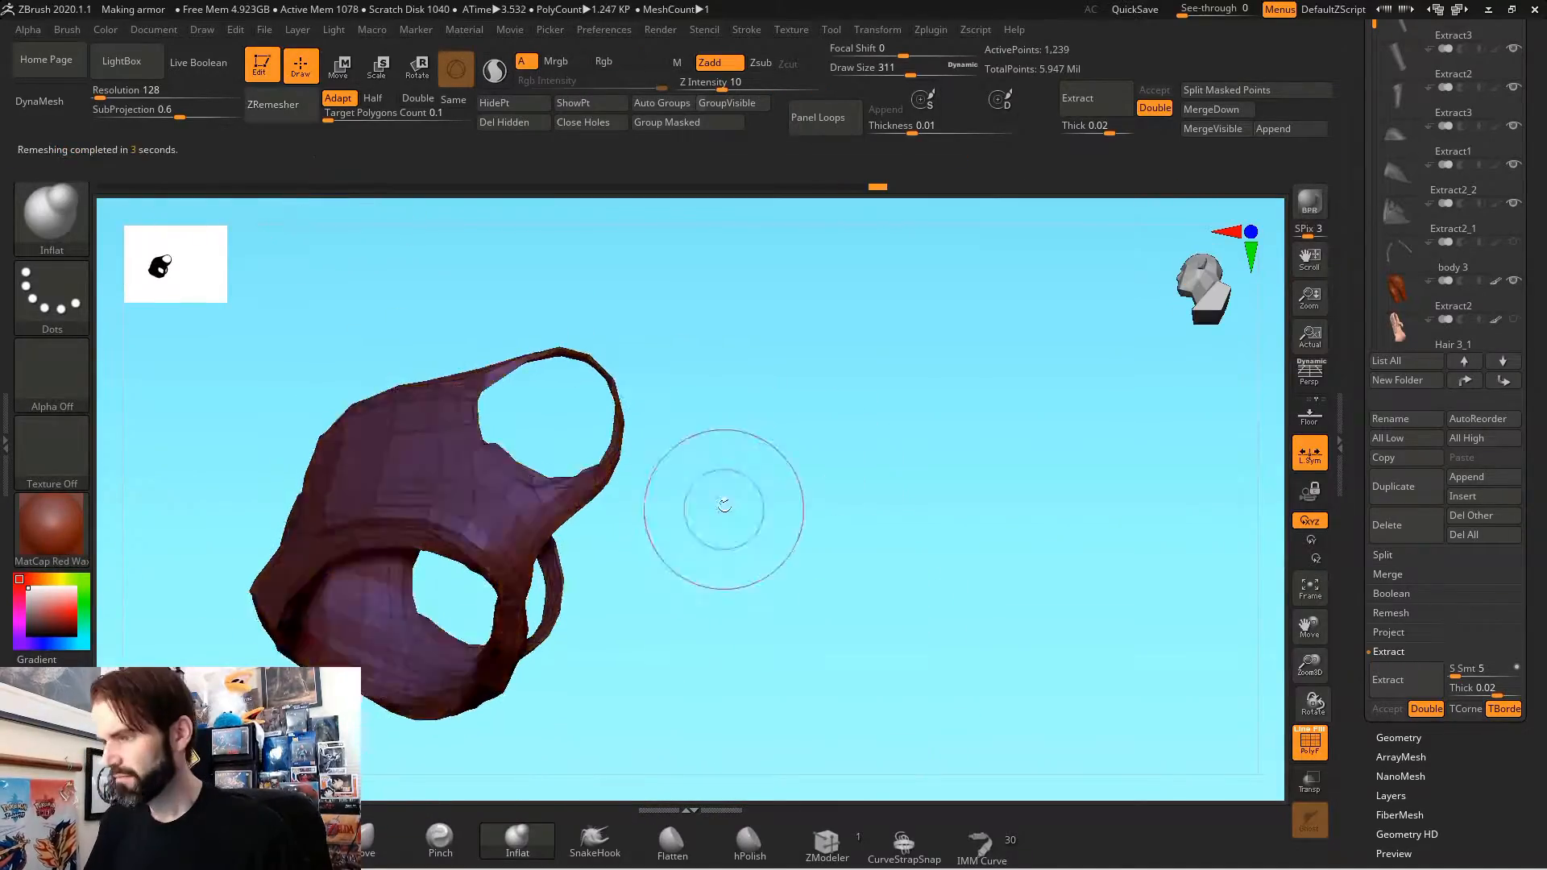
left_click_drag(722, 515, 1119, 308)
Step: DynaMesh the chest armor at resolution 56 and ZRemesh the result
left_click(1398, 737)
left_click_drag(1128, 499, 1023, 484)
left_click_drag(1381, 473, 1377, 495)
left_click(1405, 438)
left_click(273, 104)
left_click_drag(1047, 516, 812, 432)
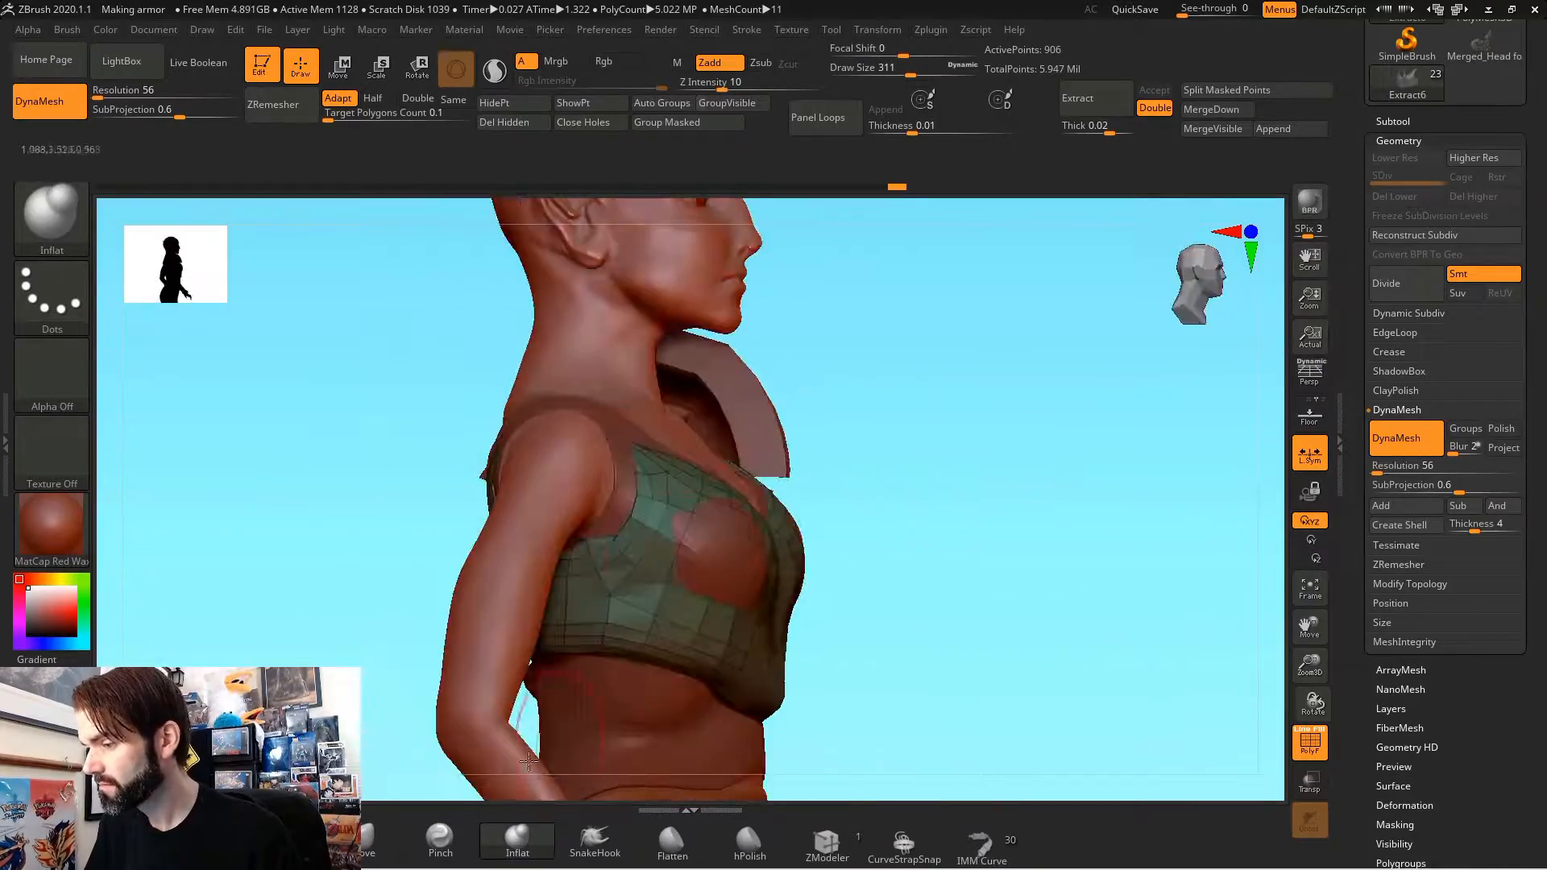
Step: Pull the chest armor over the exposed bust with the Move brush so it covers the body
left_click_drag(926, 523, 1015, 403)
left_click(379, 841)
left_click_drag(1047, 516, 886, 564)
mouse_move(926, 483)
left_mouse_down()
mouse_move(808, 432)
mouse_move(1007, 452)
left_mouse_up()
left_click_drag(435, 493, 441, 508)
mouse_move(1047, 515)
left_mouse_down()
mouse_move(894, 500)
mouse_move(1087, 564)
left_mouse_up()
Step: Shape the chest armor's sides and pointed lower edge with the Move brush at draw size 351
key("s")
left_click_drag(534, 453, 524, 452)
mouse_move(1047, 499)
left_mouse_down()
mouse_move(870, 483)
mouse_move(1088, 580)
left_mouse_up()
mouse_move(499, 576)
left_mouse_down()
mouse_move(742, 587)
mouse_move(846, 484)
left_mouse_up()
mouse_move(966, 532)
left_mouse_down()
mouse_move(911, 652)
mouse_move(758, 645)
left_mouse_up()
left_click_drag(515, 568, 533, 568)
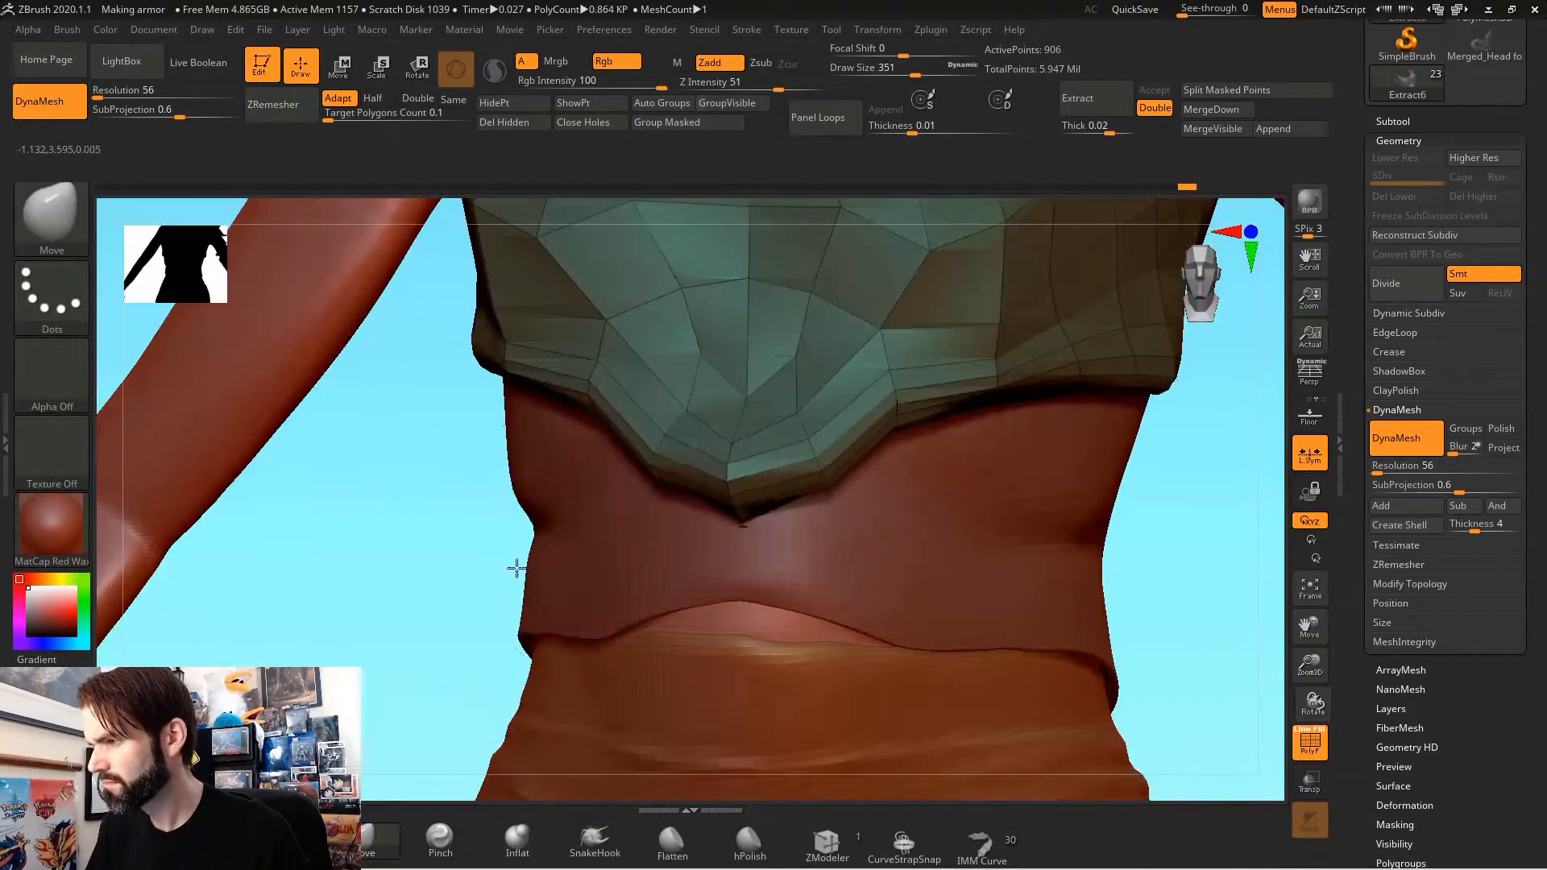
left_click_drag(386, 516, 511, 649)
mouse_move(1047, 564)
left_mouse_down()
mouse_move(967, 403)
mouse_move(1007, 564)
left_mouse_up()
Step: Inflate the chest armor locally with the Inflat brush and touch up its outline with the Move brush
left_click(517, 841)
mouse_move(242, 322)
left_mouse_down()
mouse_move(304, 377)
mouse_move(322, 265)
left_mouse_up()
left_click(369, 841)
mouse_move(967, 515)
left_mouse_down()
mouse_move(902, 483)
mouse_move(1088, 580)
left_mouse_up()
left_click_drag(387, 358, 398, 337)
left_click_drag(967, 515, 951, 483)
Step: Select the body, mask a band around the waist and extract it as a new armor piece
left_click(555, 653, "alt")
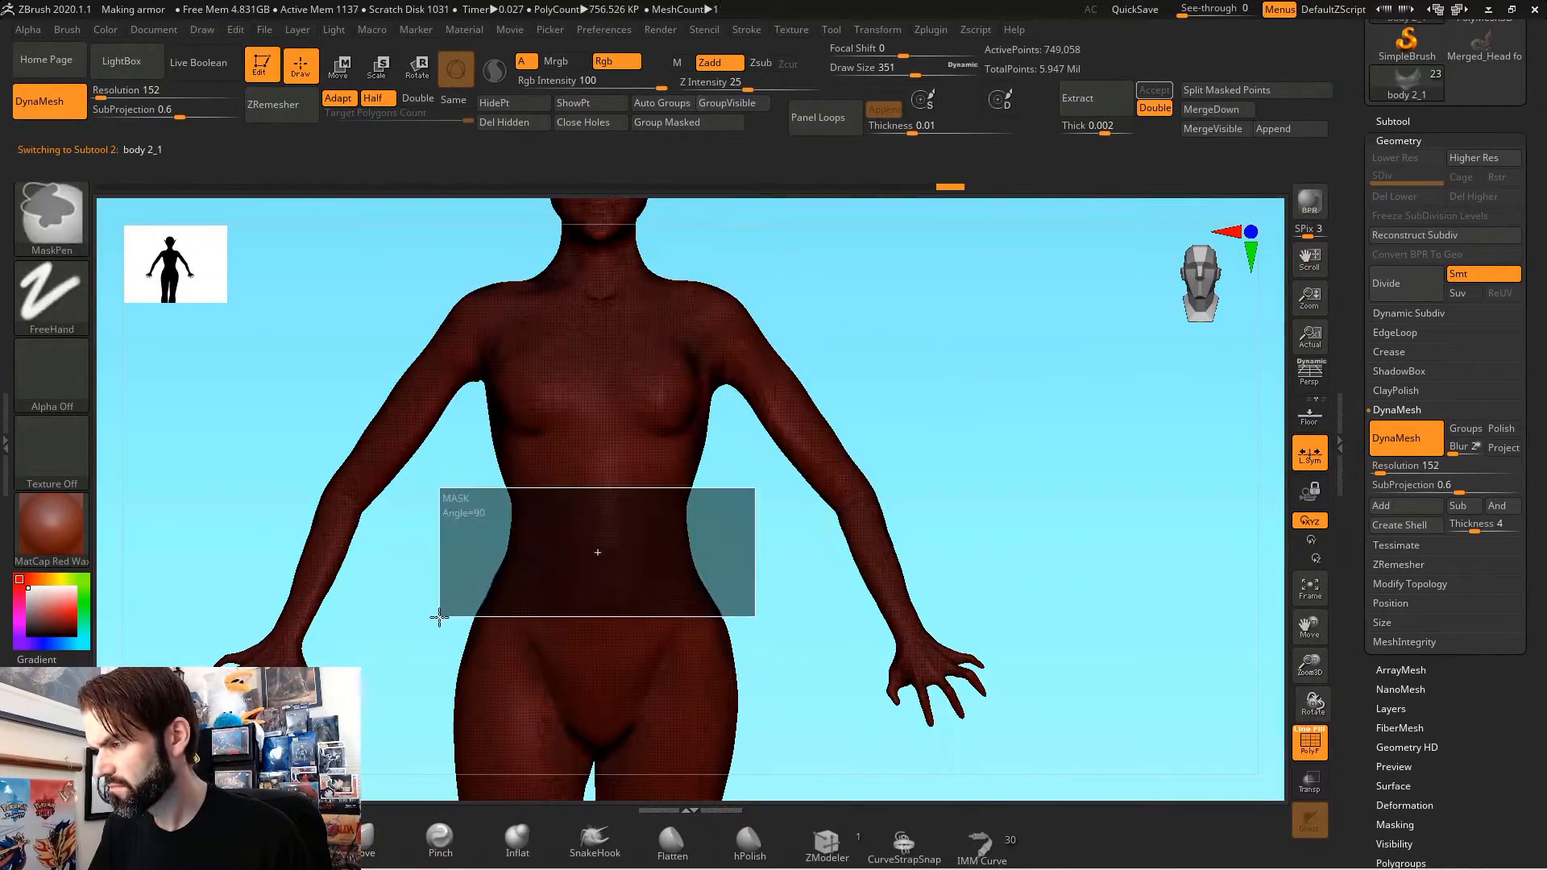
left_click_drag(439, 617, 439, 617, "ctrl")
left_click(1392, 121)
left_click(1386, 618)
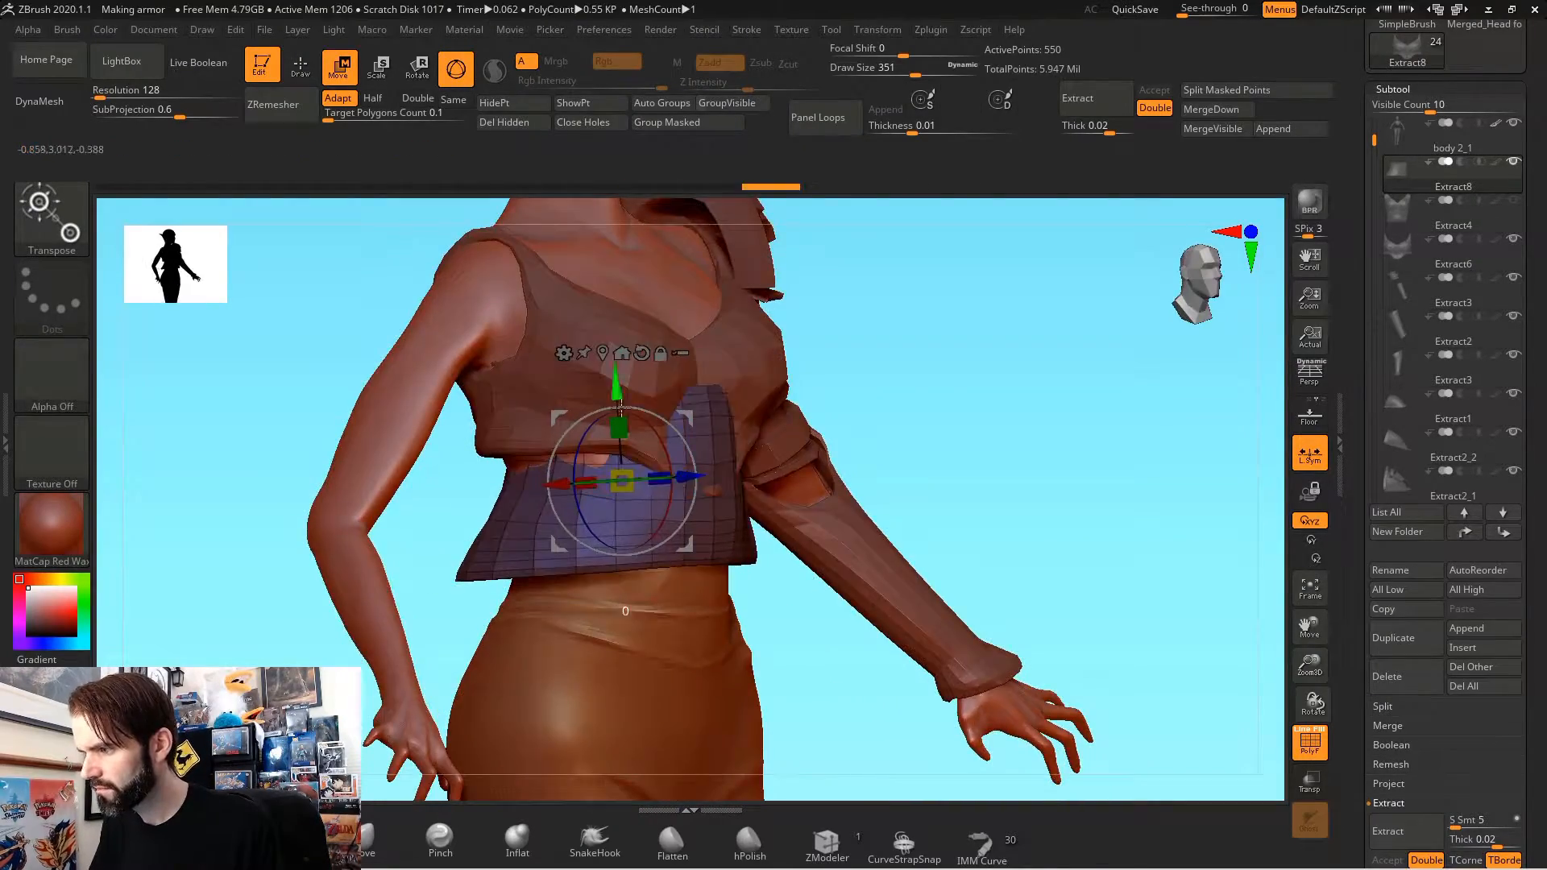
Step: Mask the waist piece's lower section and shape the piece beneath the chest armor with the Move brush at draw size 262
left_click_drag(958, 667, 384, 541, "ctrl")
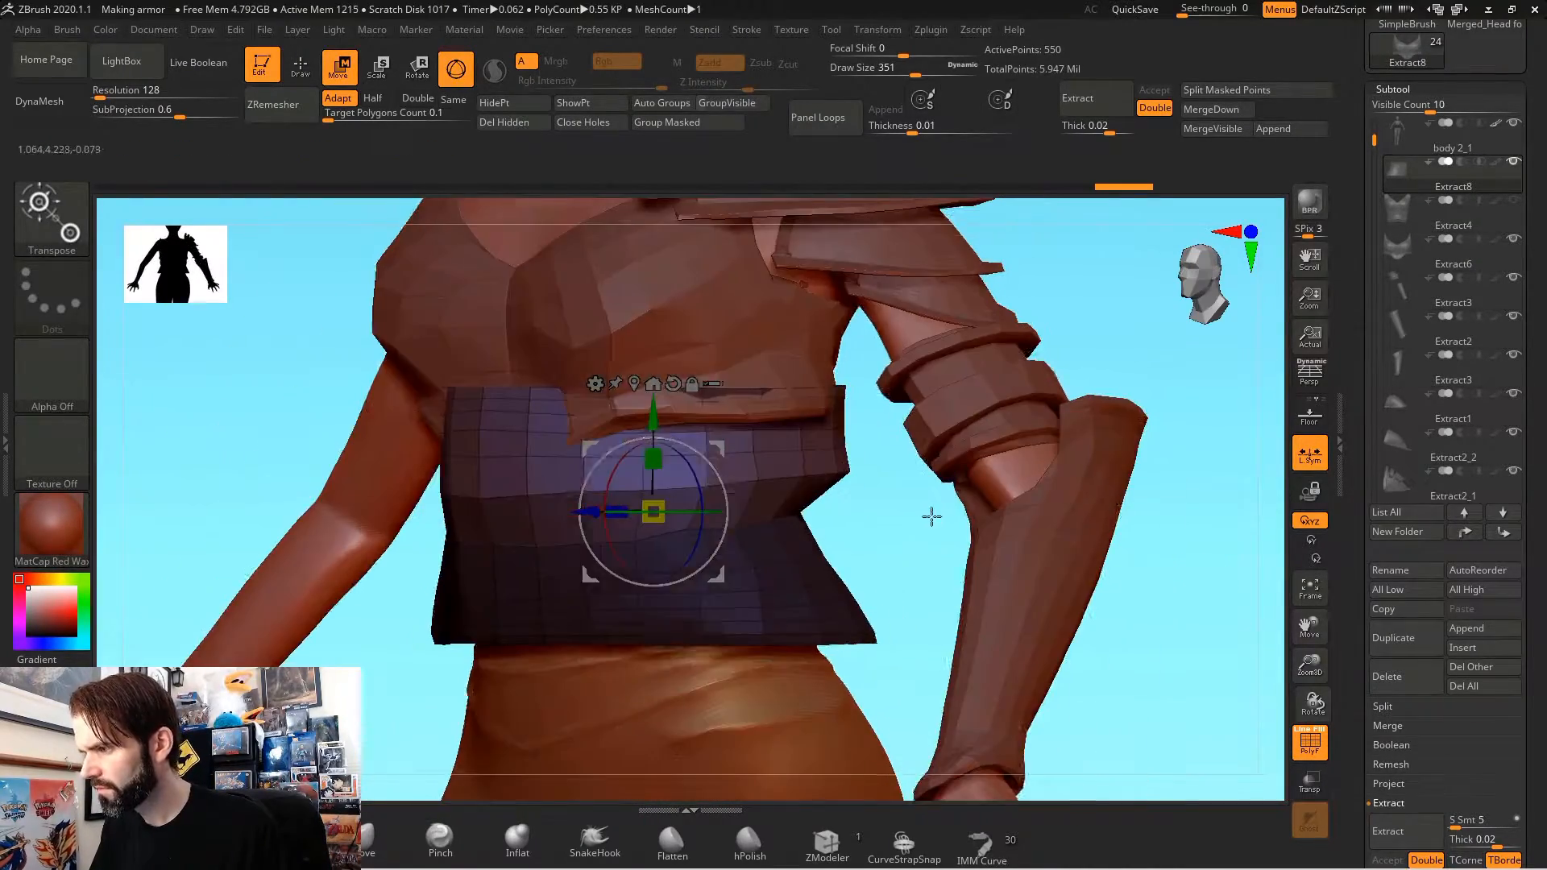
key("q")
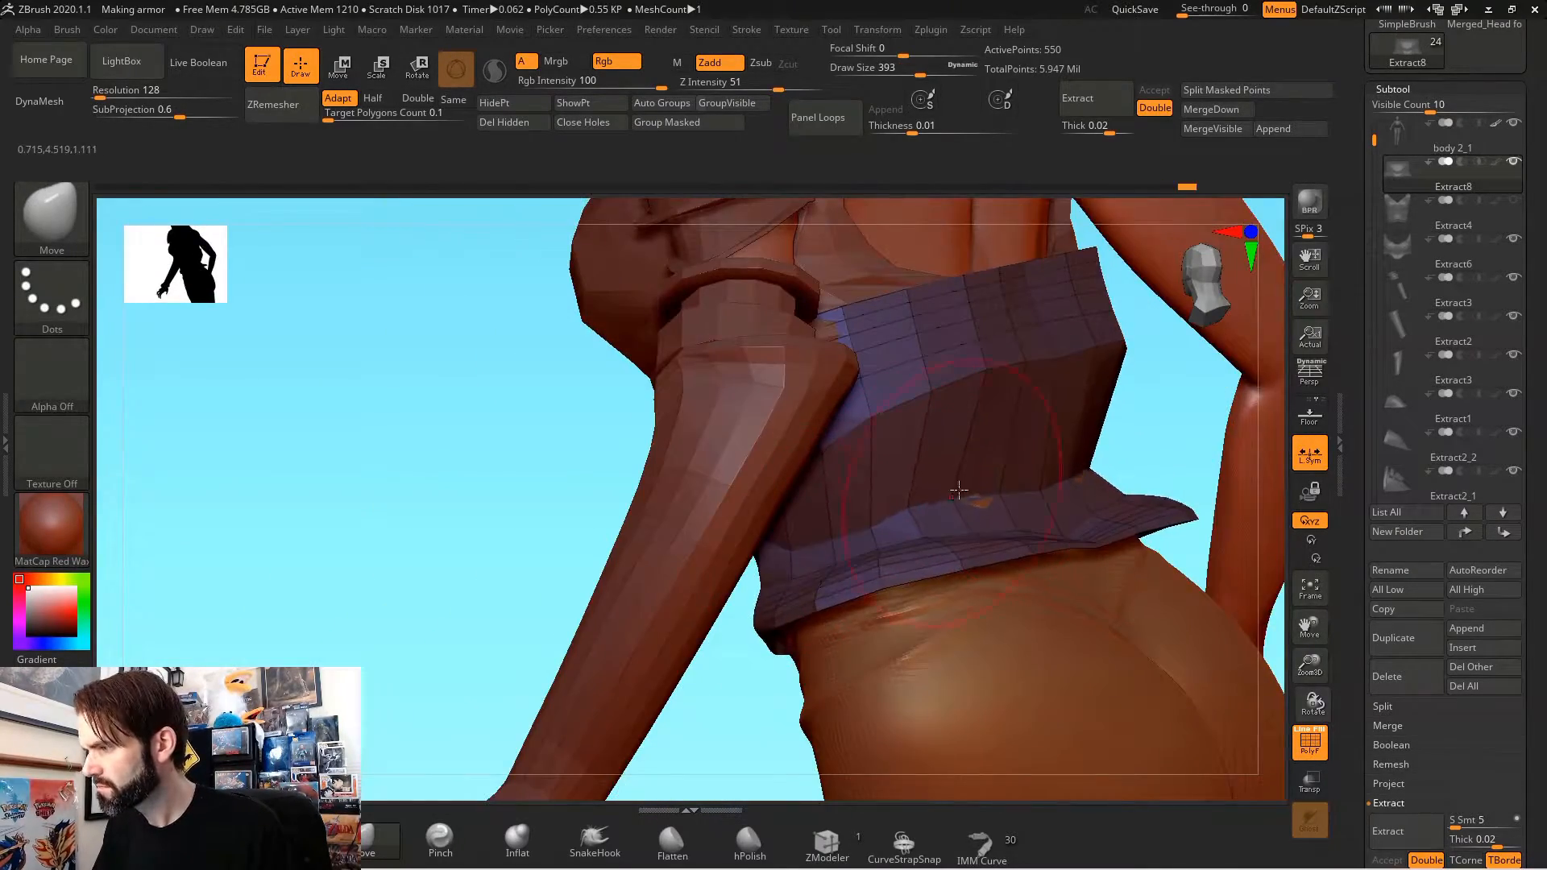
mouse_move(959, 490)
right_mouse_down()
mouse_move(667, 684)
mouse_move(806, 532)
mouse_move(614, 625)
mouse_move(647, 531)
mouse_move(742, 532)
mouse_move(862, 642)
mouse_move(765, 564)
mouse_move(651, 547)
right_mouse_up()
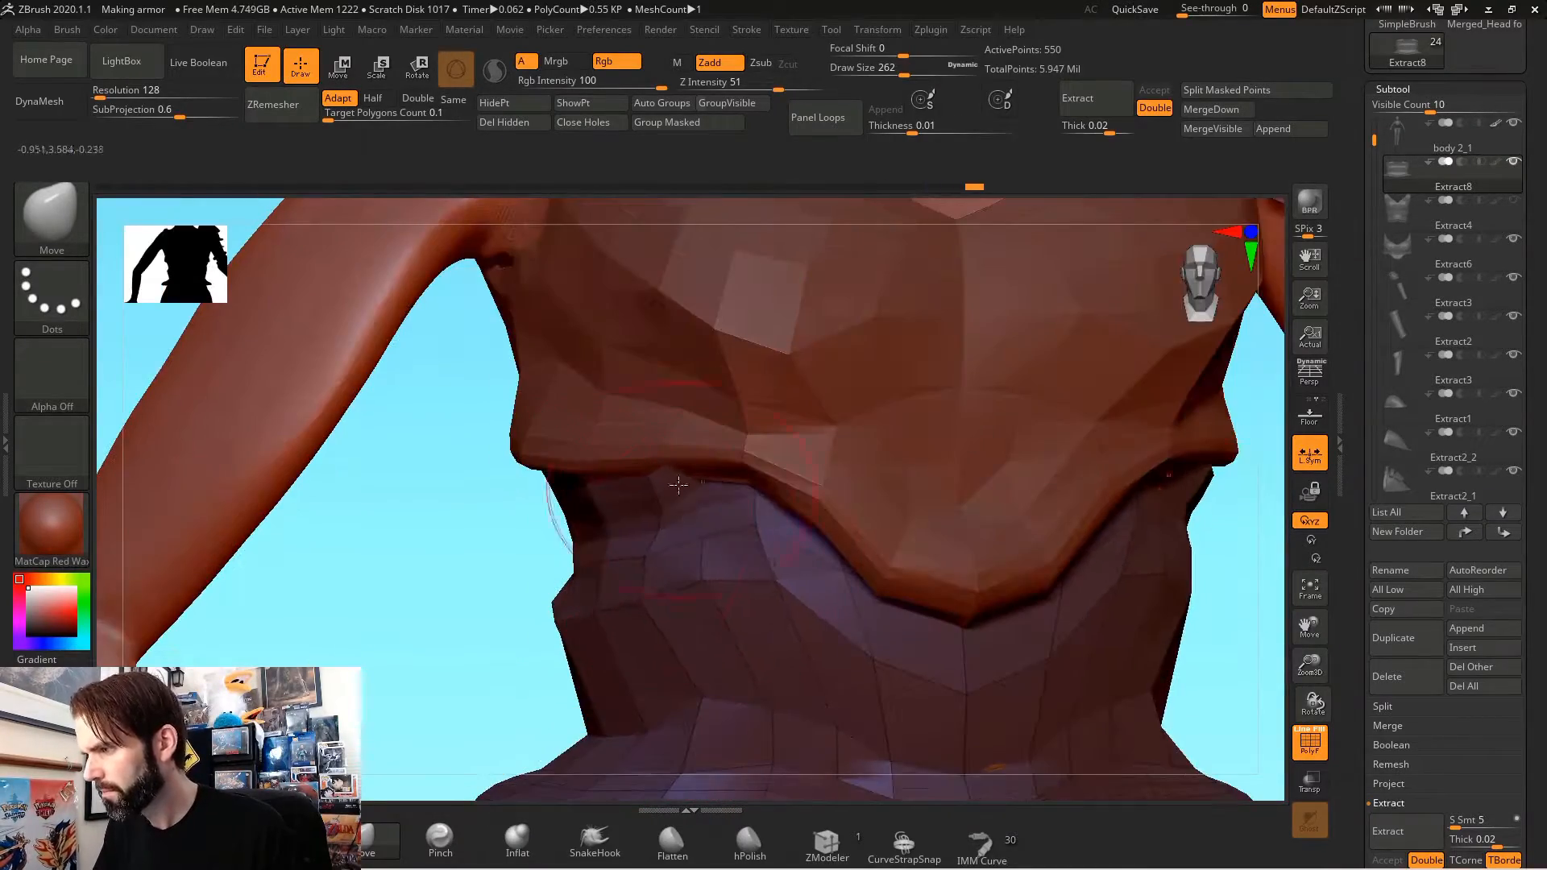
left_click_drag(700, 535, 657, 535)
mouse_move(657, 535)
right_mouse_down()
mouse_move(580, 576)
mouse_move(718, 735)
mouse_move(505, 601)
mouse_move(523, 571)
mouse_move(636, 717)
mouse_move(1065, 584)
right_mouse_up()
mouse_move(1064, 584)
left_mouse_down()
mouse_move(798, 424)
mouse_move(805, 604)
mouse_move(594, 529)
mouse_move(482, 444)
mouse_move(428, 618)
mouse_move(524, 439)
mouse_move(608, 516)
mouse_move(453, 580)
mouse_move(811, 531)
mouse_move(615, 473)
mouse_move(444, 475)
mouse_move(864, 525)
mouse_move(935, 601)
mouse_move(907, 524)
mouse_move(810, 528)
mouse_move(930, 251)
mouse_move(810, 636)
left_mouse_up()
Step: Select the hair subtool and examine the complete armor on the character from the front and sides
left_click(1398, 477)
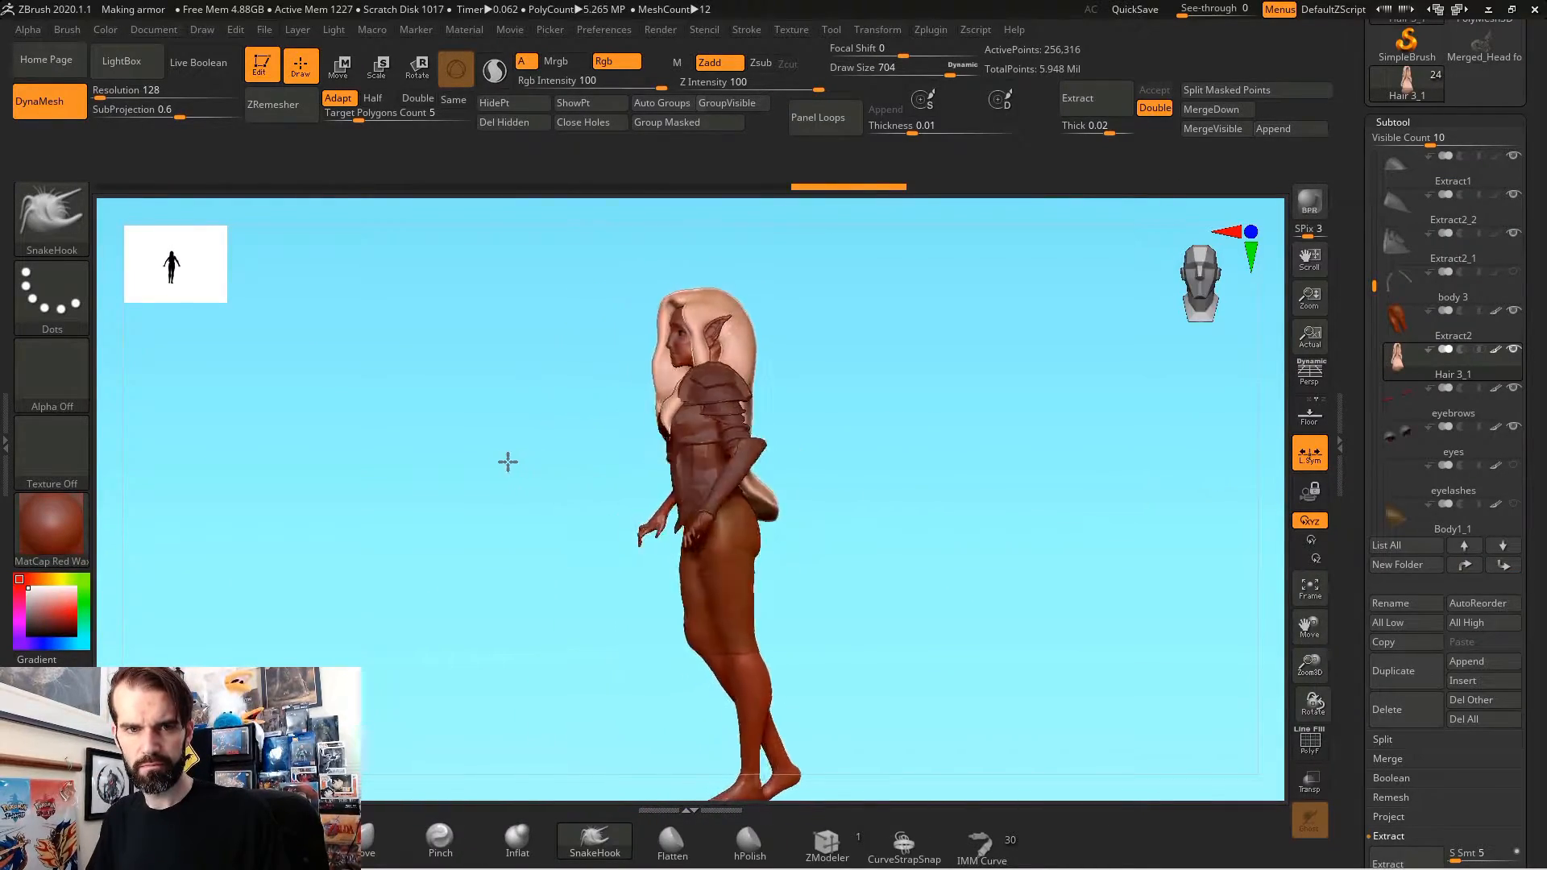
left_click_drag(1118, 460, 821, 501, "alt")
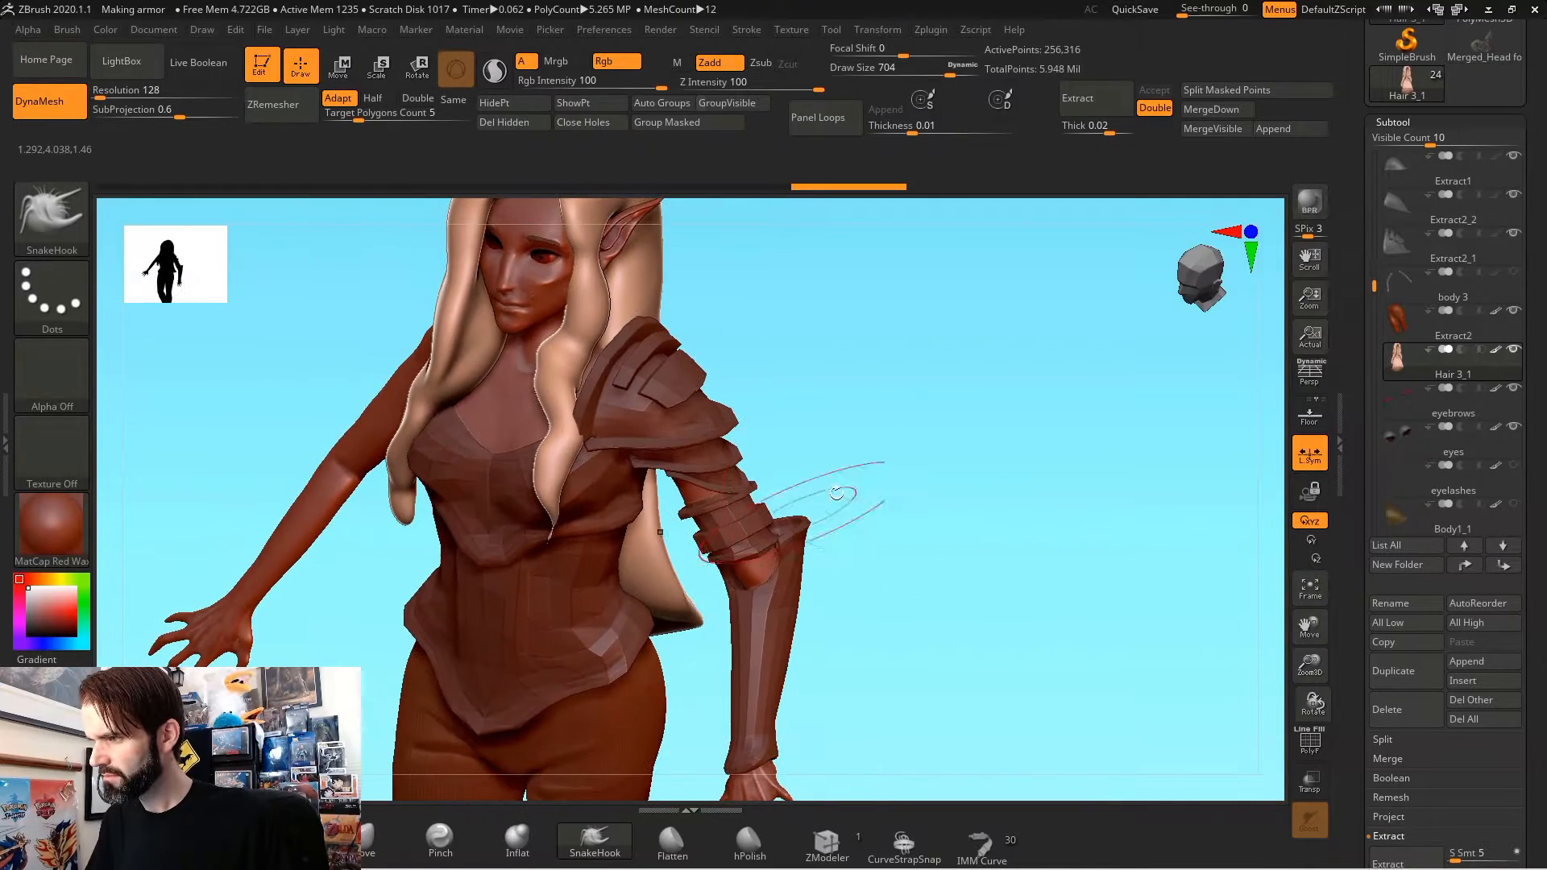
left_click_drag(928, 483, 1081, 524)
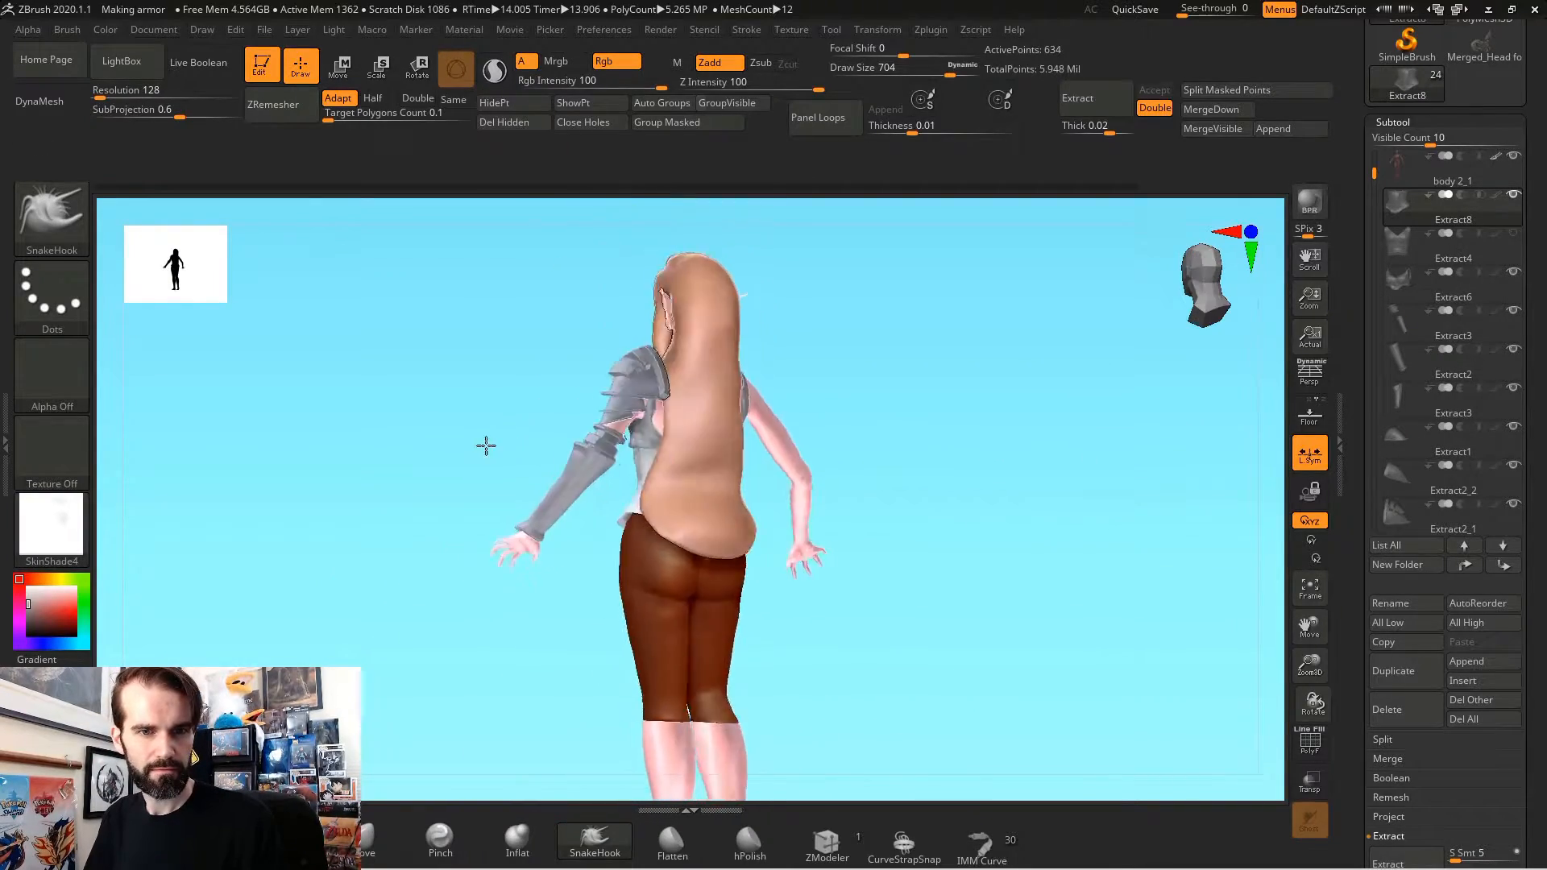
left_click_drag(486, 446, 250, 443)
left_click_drag(453, 482, 466, 594)
left_click_drag(996, 502, 959, 355, "alt")
left_click_drag(978, 464, 1083, 430, "alt")
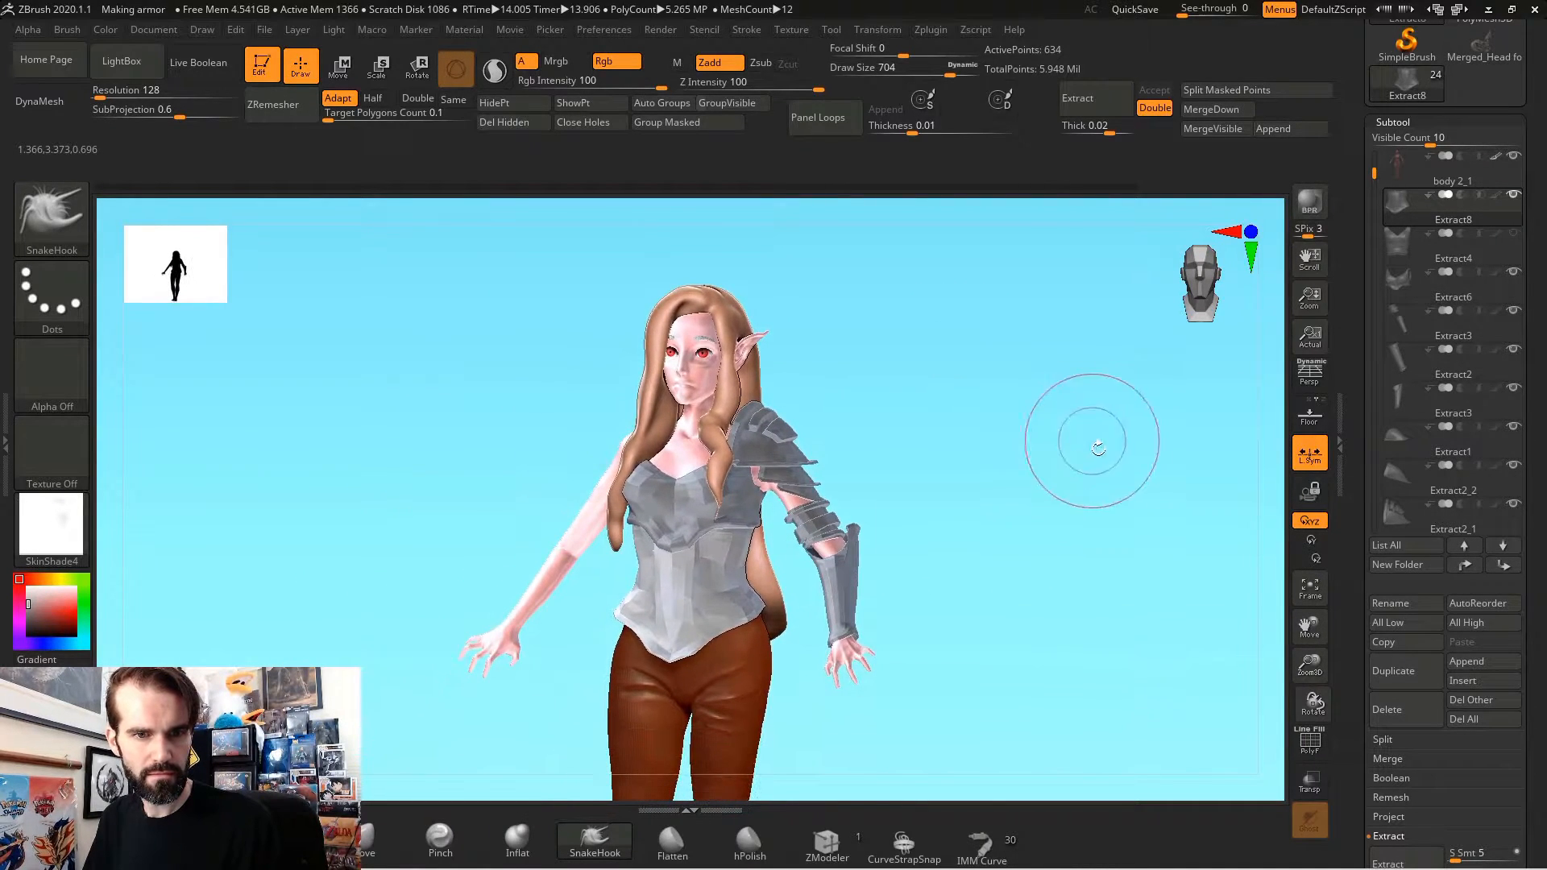